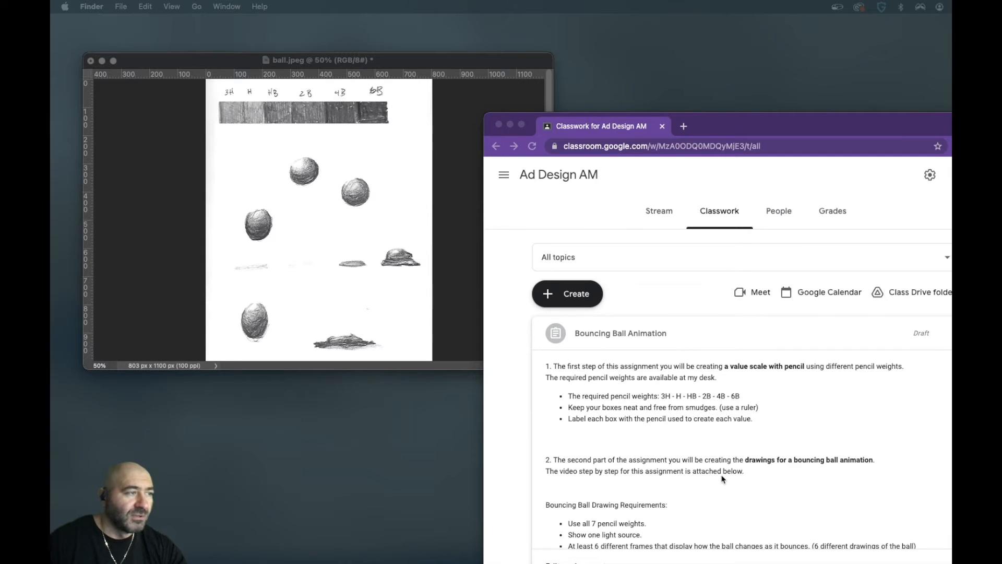
- Review the Bouncing Ball Animation assignment's drawing, GIF and upload requirements alongside the full ball.jpeg sketch sheet
scroll(723, 478, "down", 2)
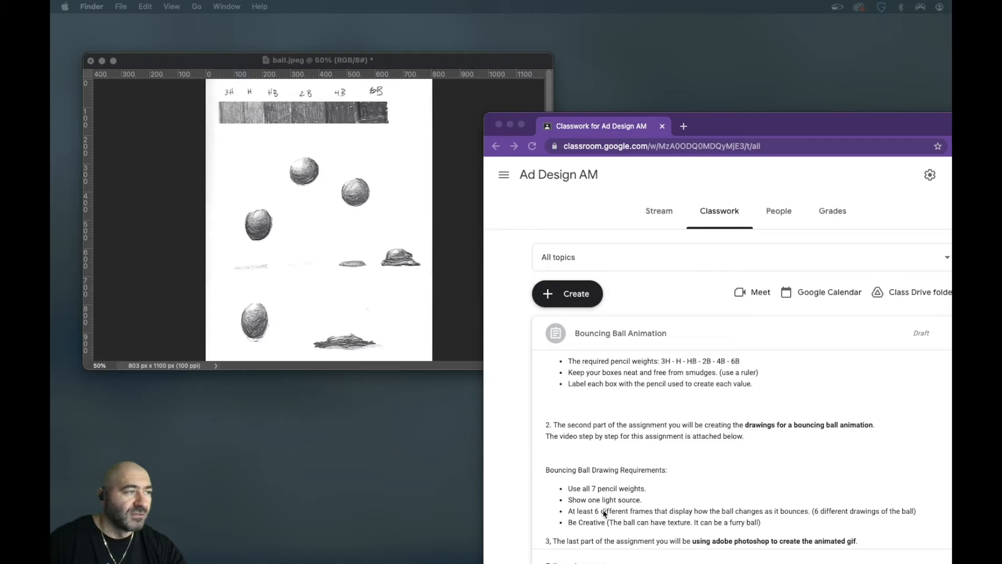
scroll(597, 506, "down", 1)
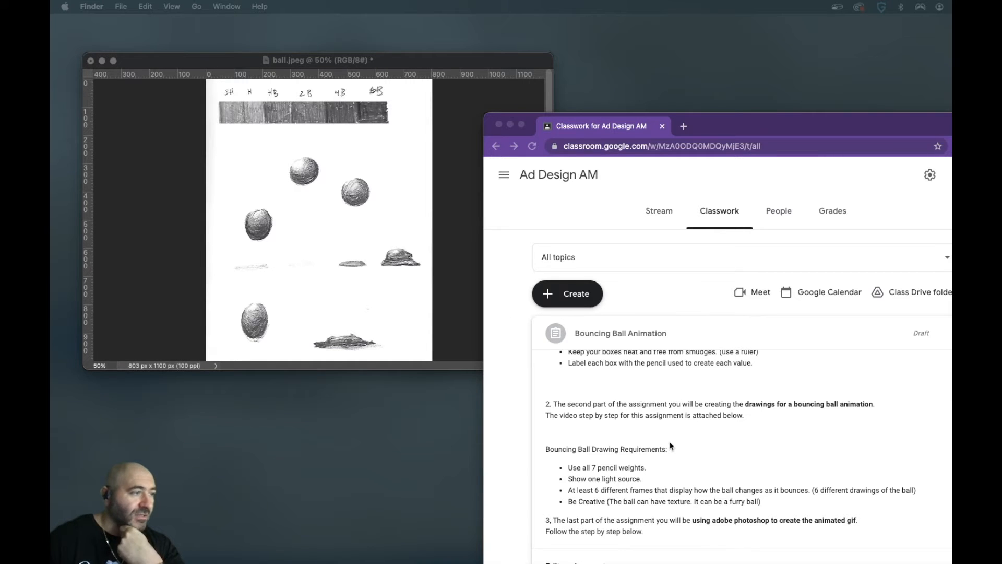
scroll(669, 441, "down", 3)
scroll(670, 444, "down", 2)
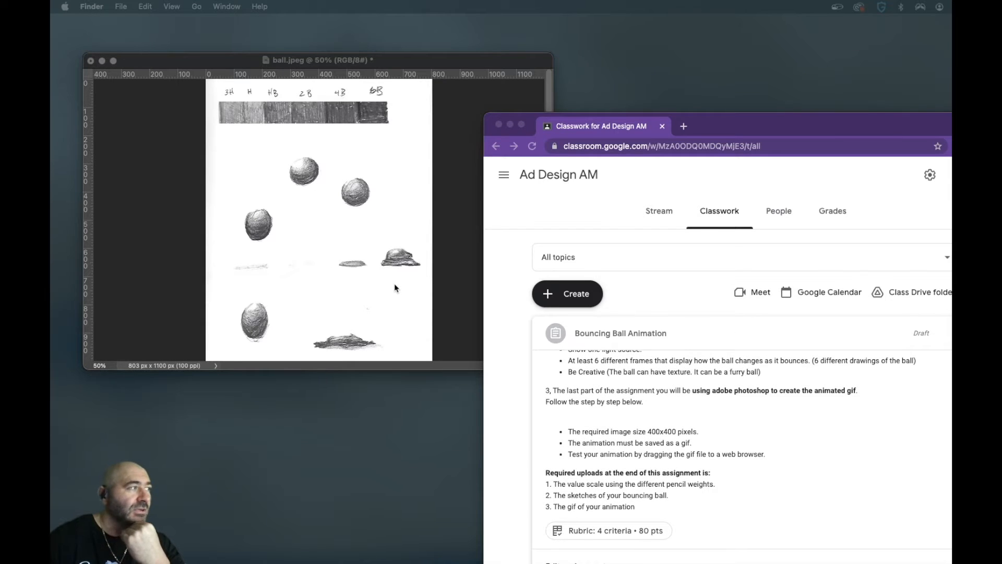
scroll(633, 484, "down", 1)
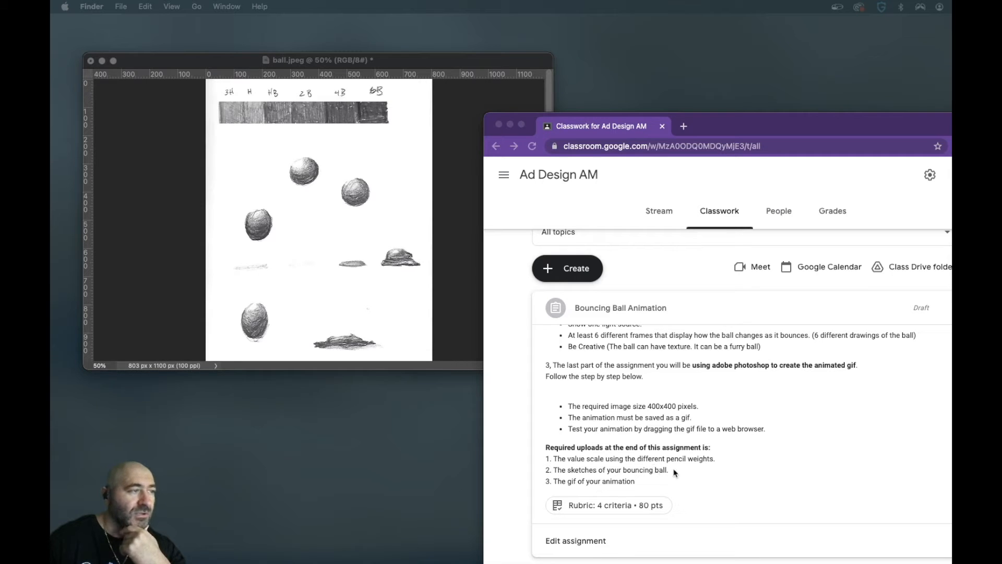
left_click(374, 304)
left_click_drag(549, 367, 383, 418)
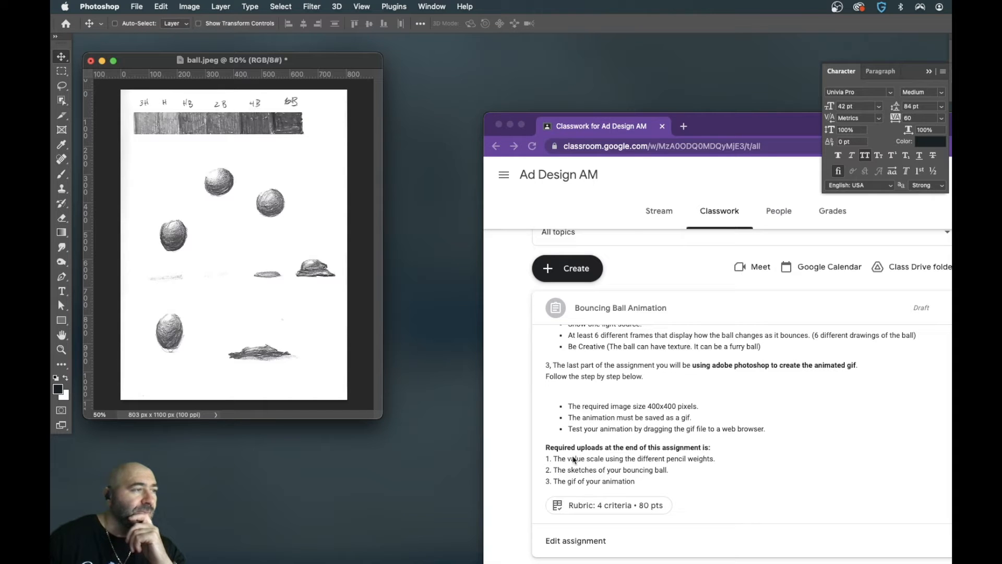
scroll(596, 460, "down", 3)
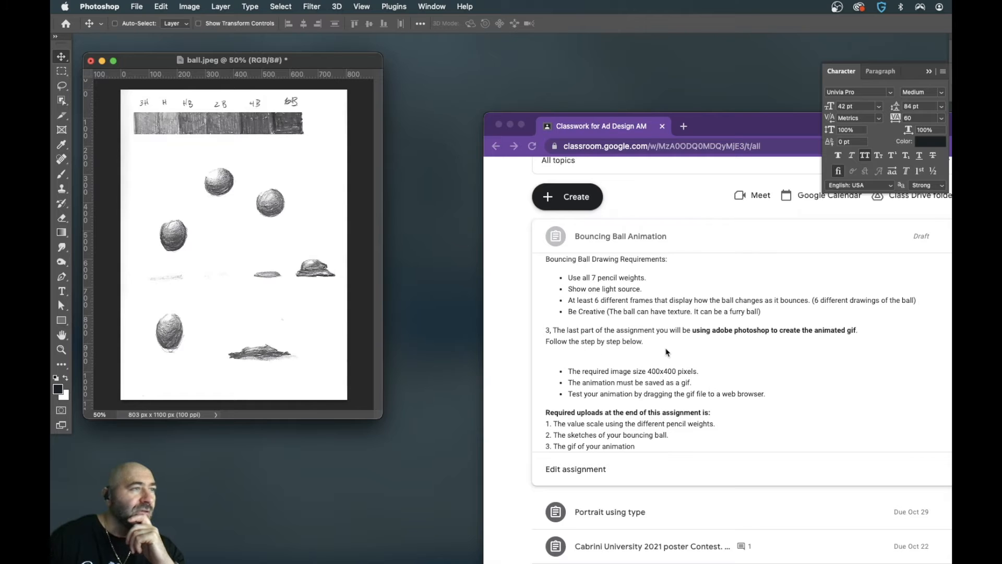
scroll(606, 371, "down", 1)
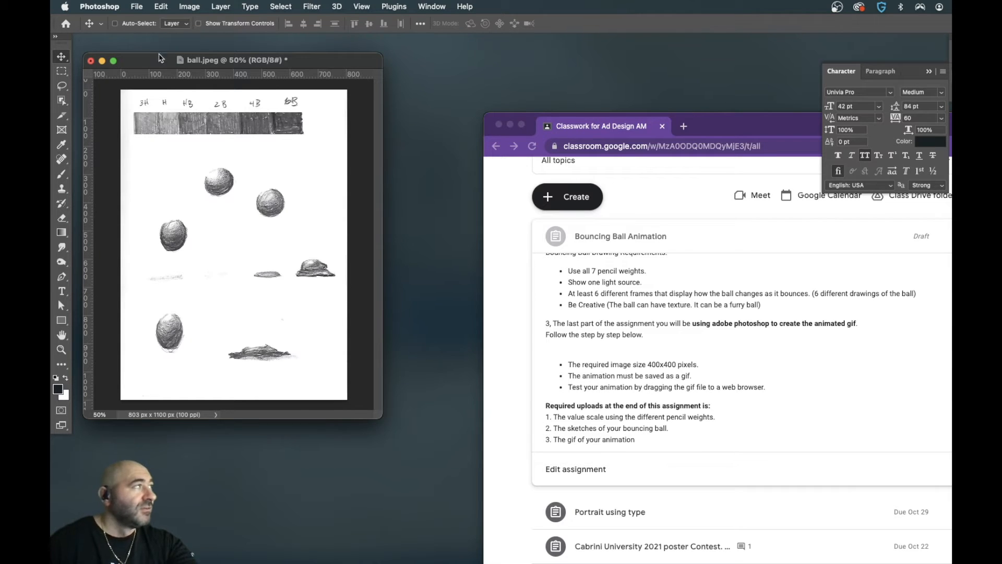
- Create a new Photoshop document 400 pixels wide and 400 pixels high
left_click(141, 6)
left_click(137, 24)
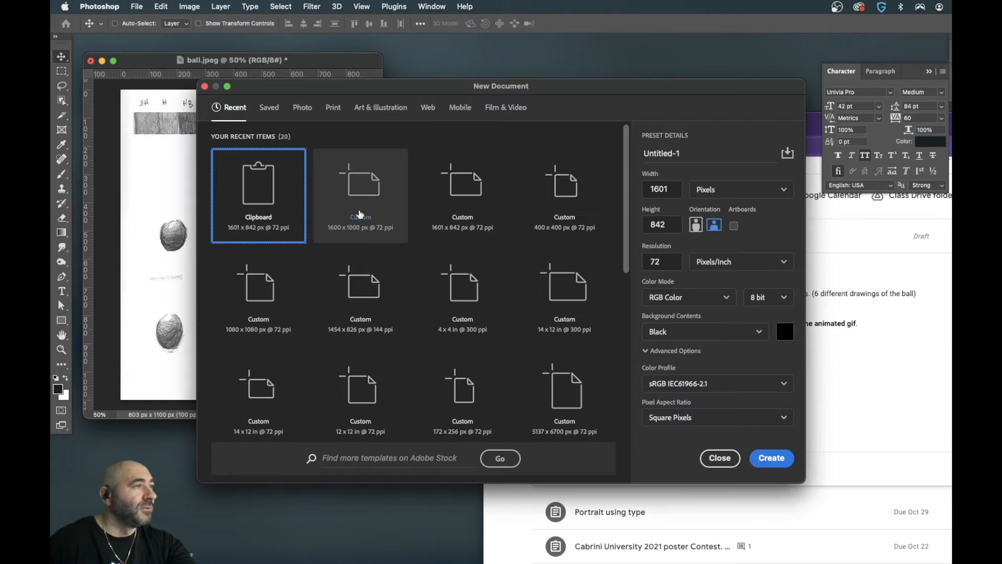
type("400")
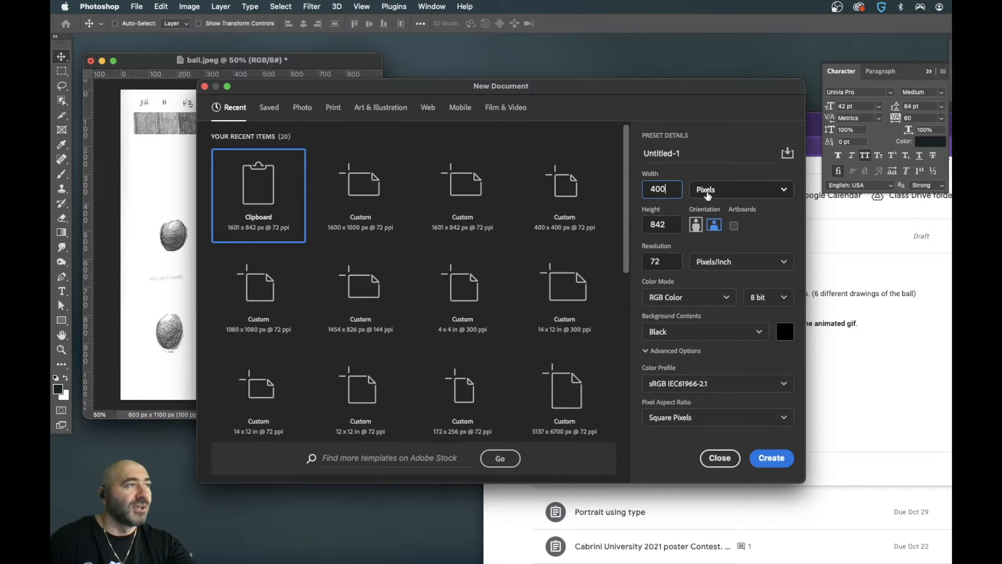
left_click(718, 192)
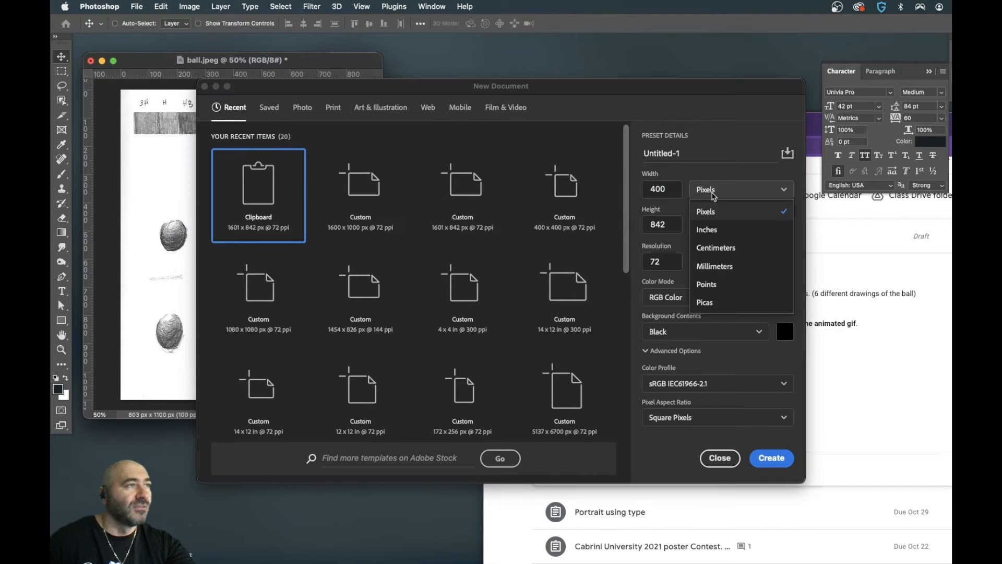
left_click(715, 209)
left_click(668, 224)
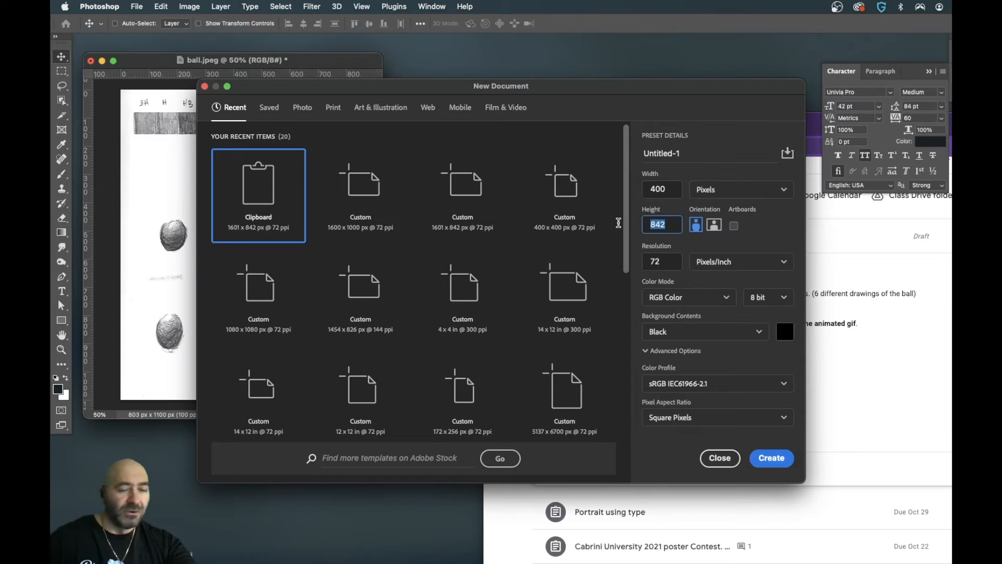
type("400")
left_click(662, 189)
left_click(772, 458)
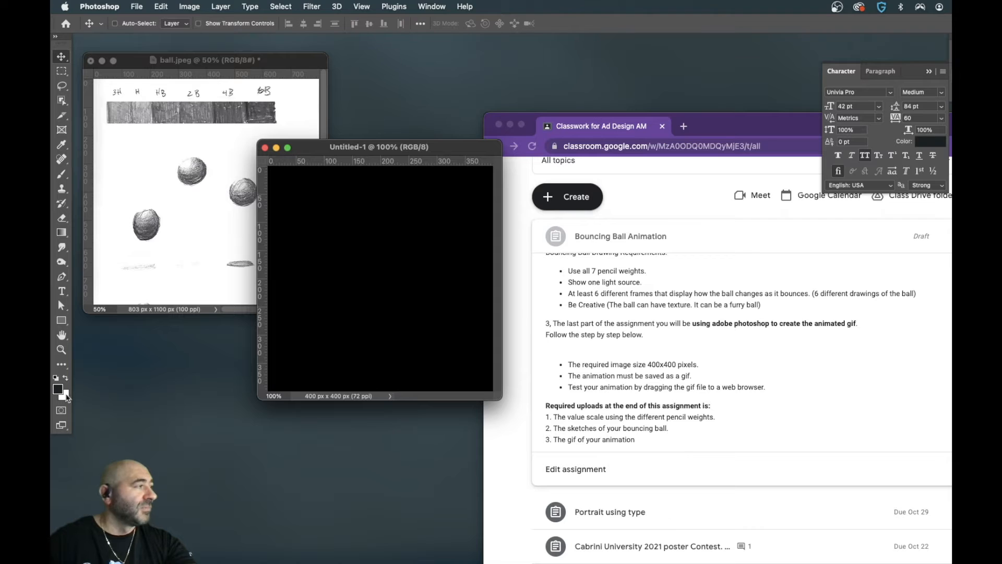
- Swap the foreground and background colours, and fill the new document's background with white
left_click(66, 378)
key("alt+BackSpace")
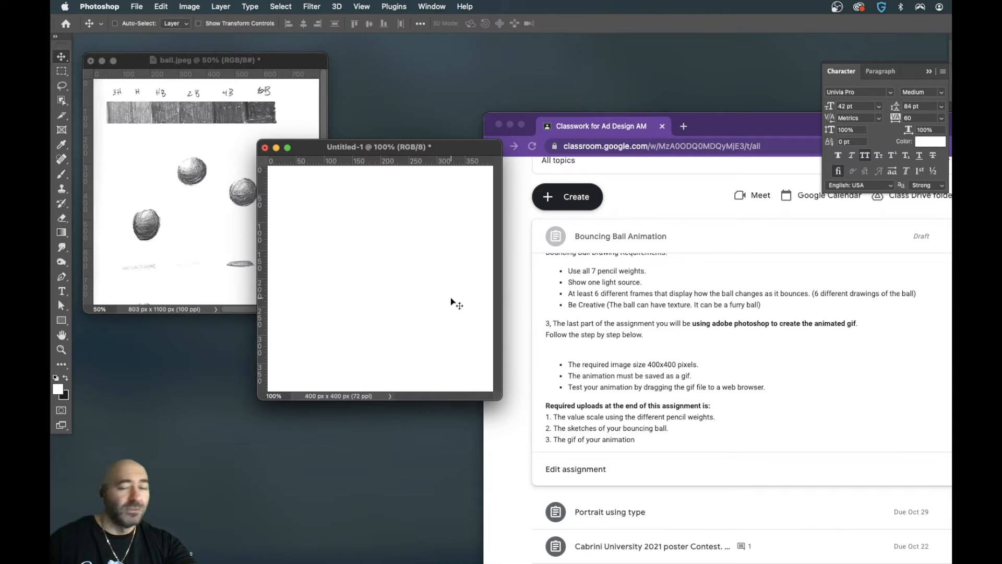
key("super+plus")
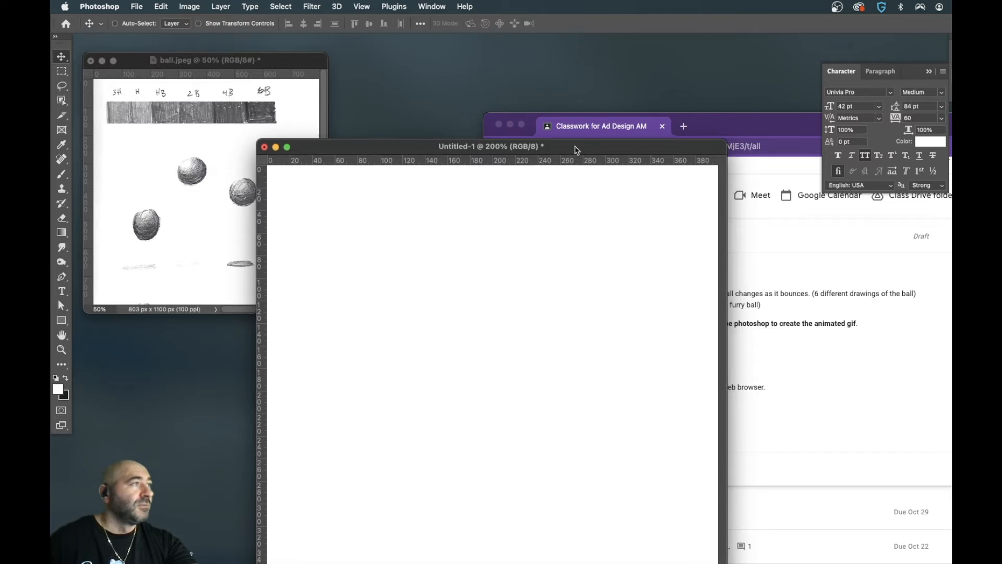
left_click_drag(575, 150, 543, 124)
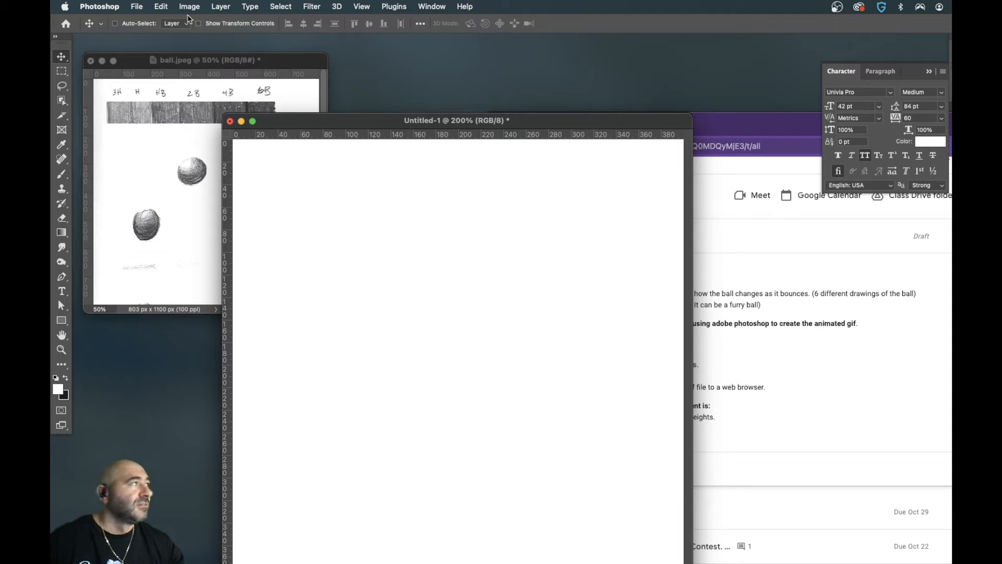
left_click(163, 7)
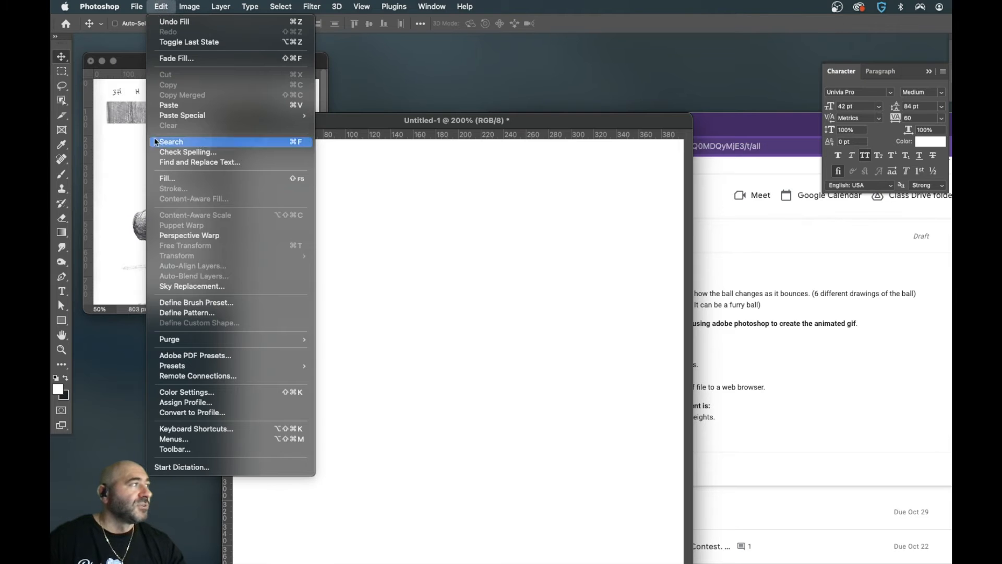
left_click(269, 179)
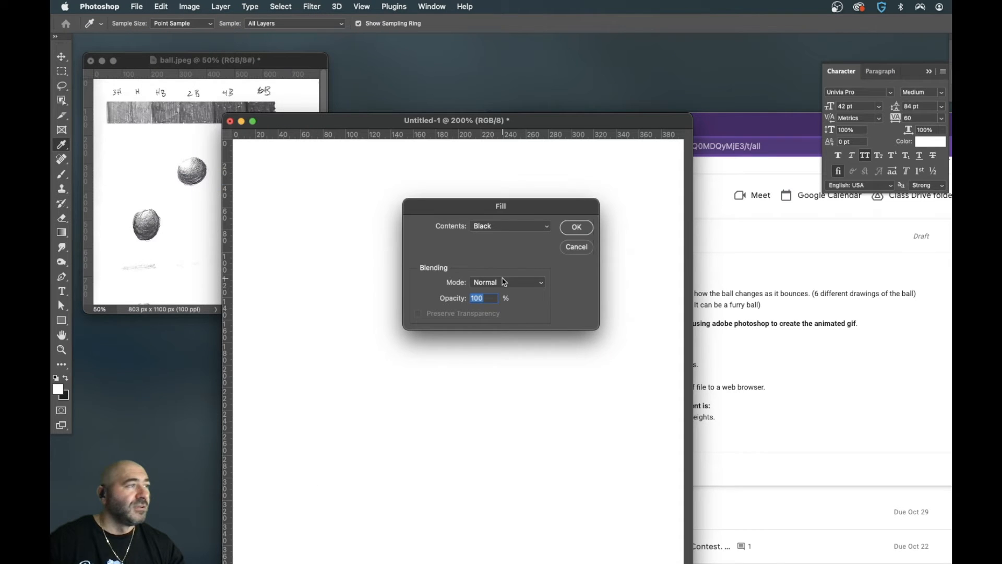
left_click(510, 226)
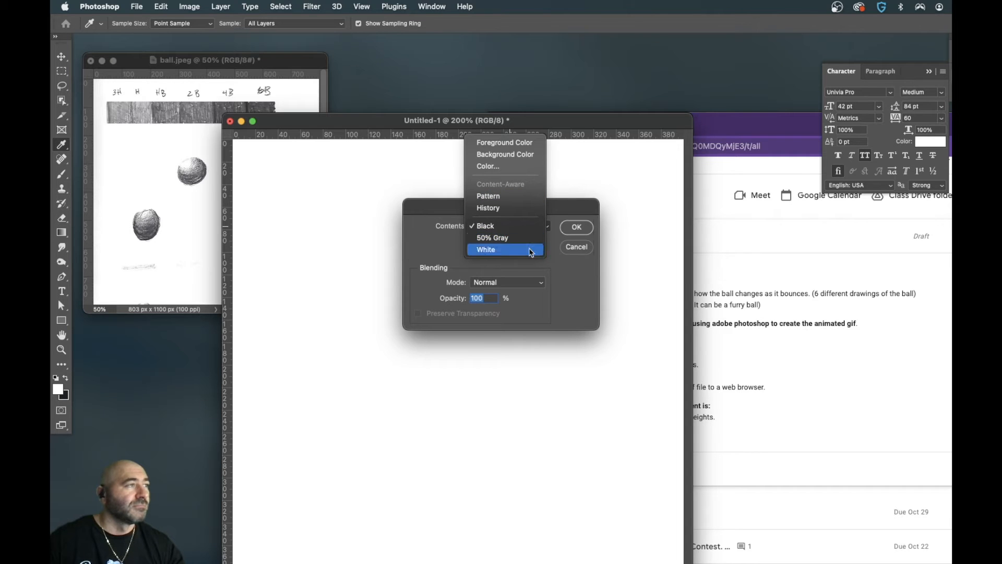
left_click(527, 229)
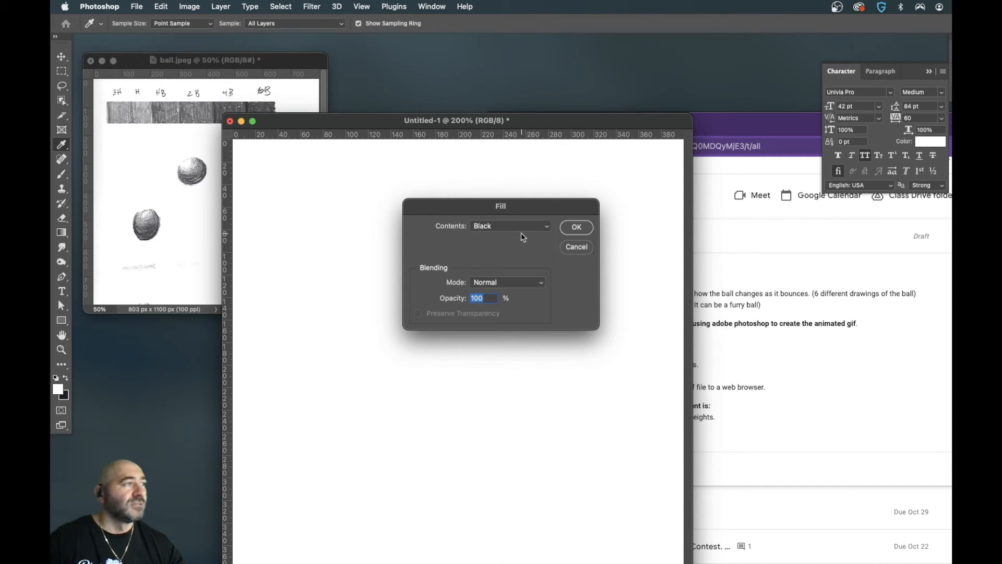
left_click(520, 231)
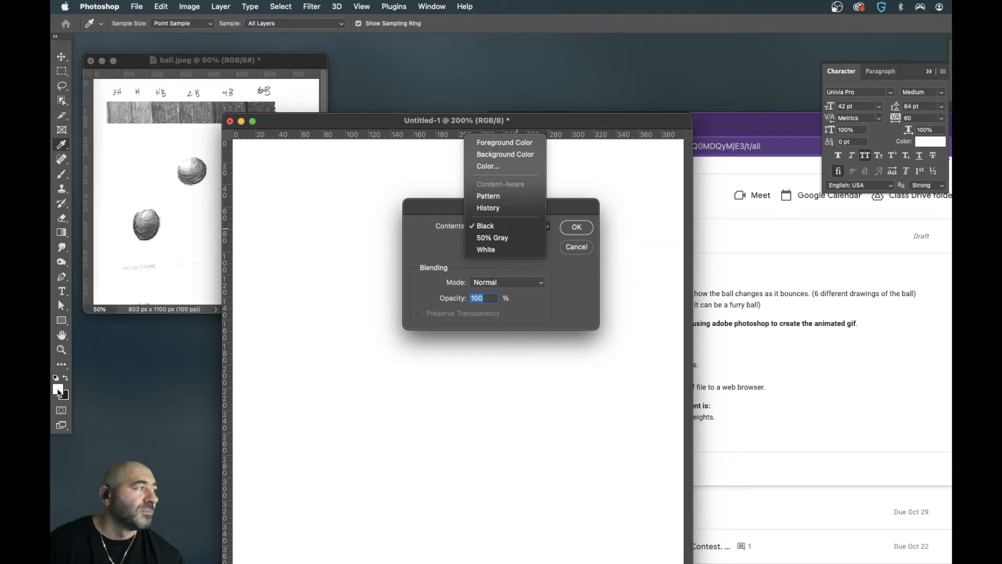
left_click(578, 268)
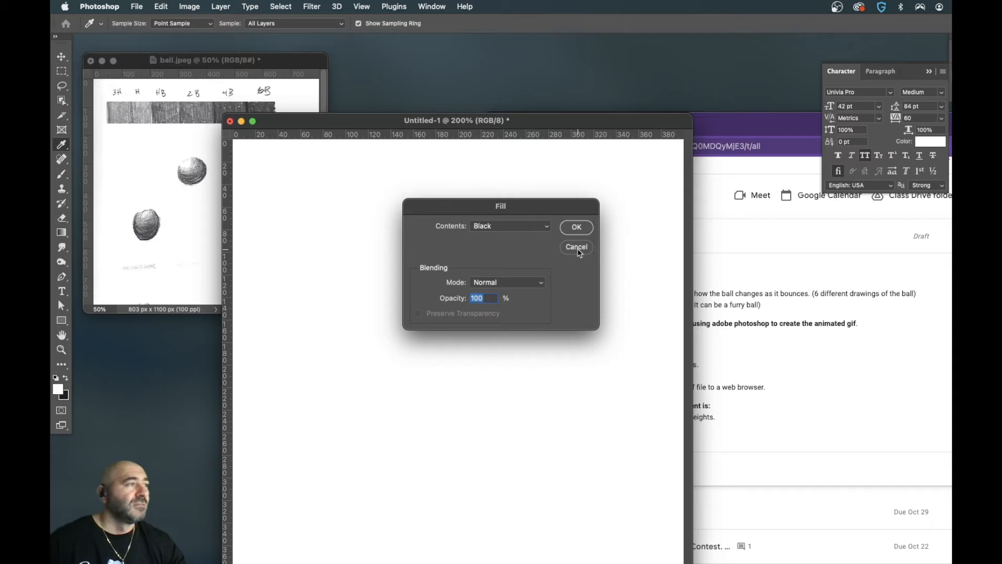
key("Escape")
- Copy the upper-right round ball from ball.jpeg into the new document and name its layer top
key("v")
left_click(180, 142)
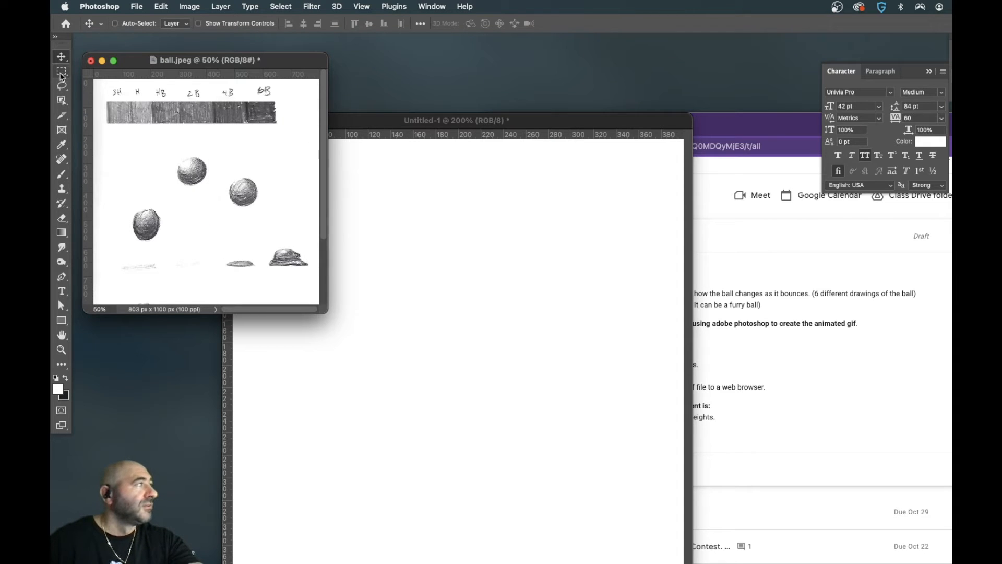
left_click(61, 71)
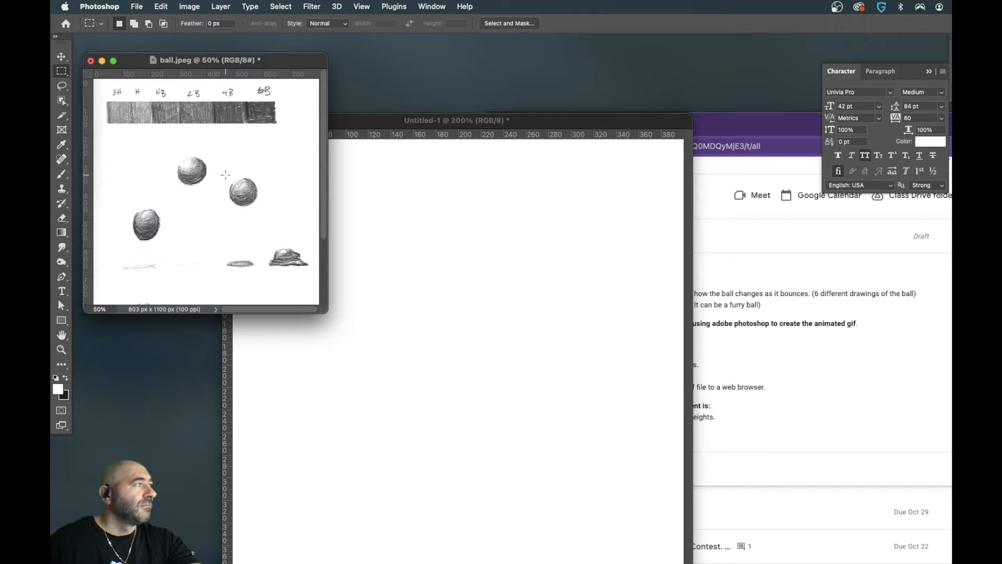
left_click_drag(225, 174, 262, 209)
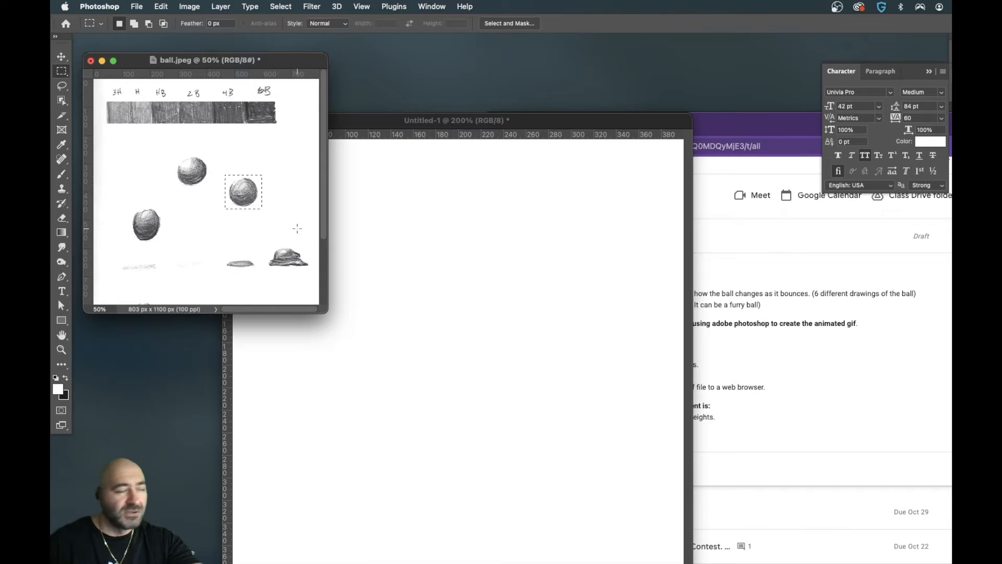
left_click(468, 256)
key("super+v")
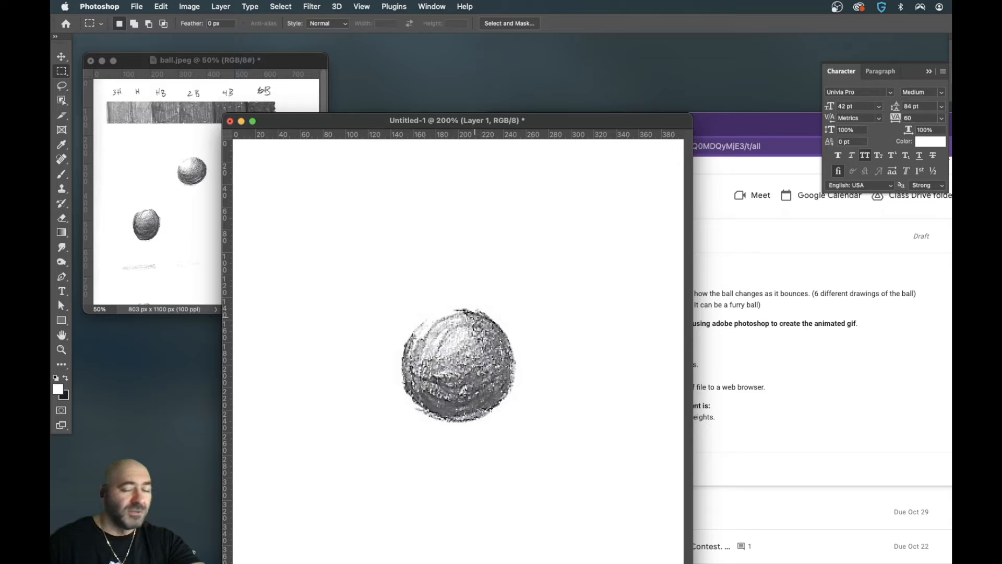
key("v")
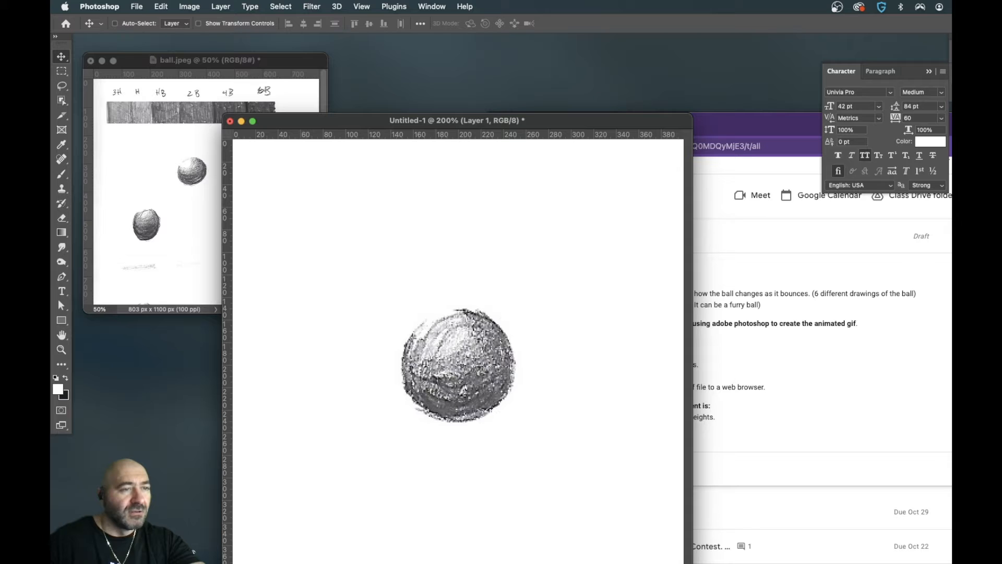
key("Return")
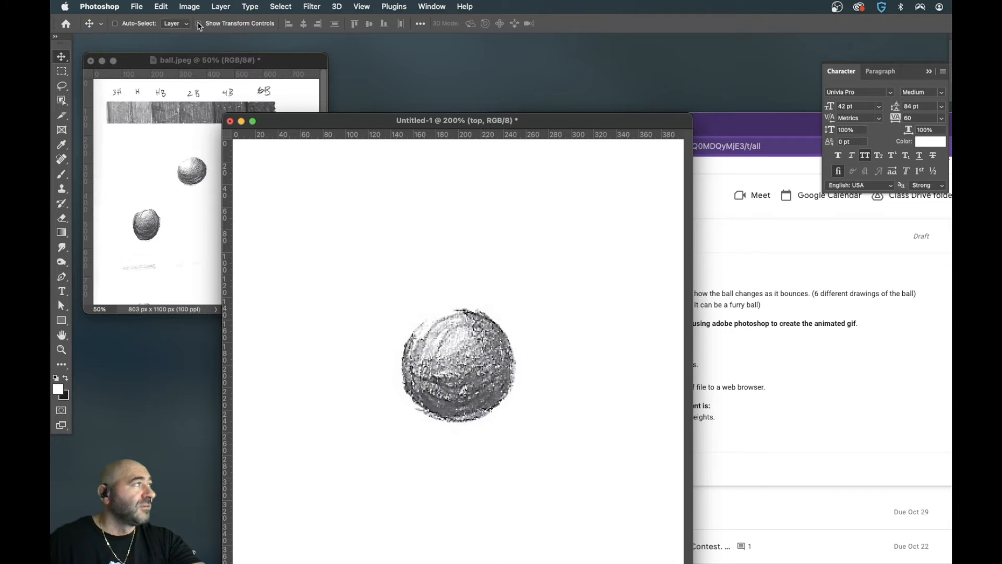
- Enable Show Transform Controls for the Move tool and choose the Essentials (Default) workspace
left_click(199, 24)
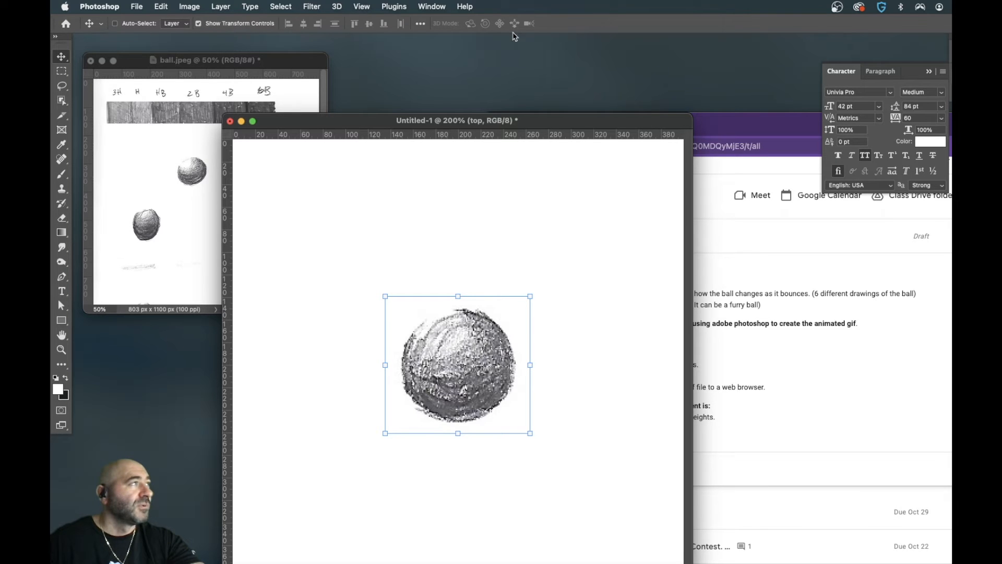
left_click(439, 9)
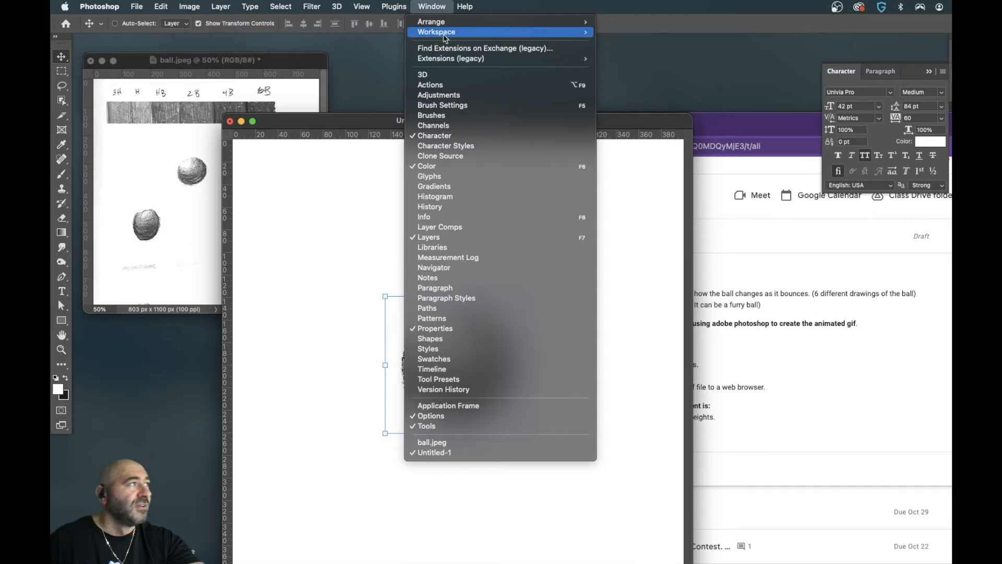
mouse_move(496, 33)
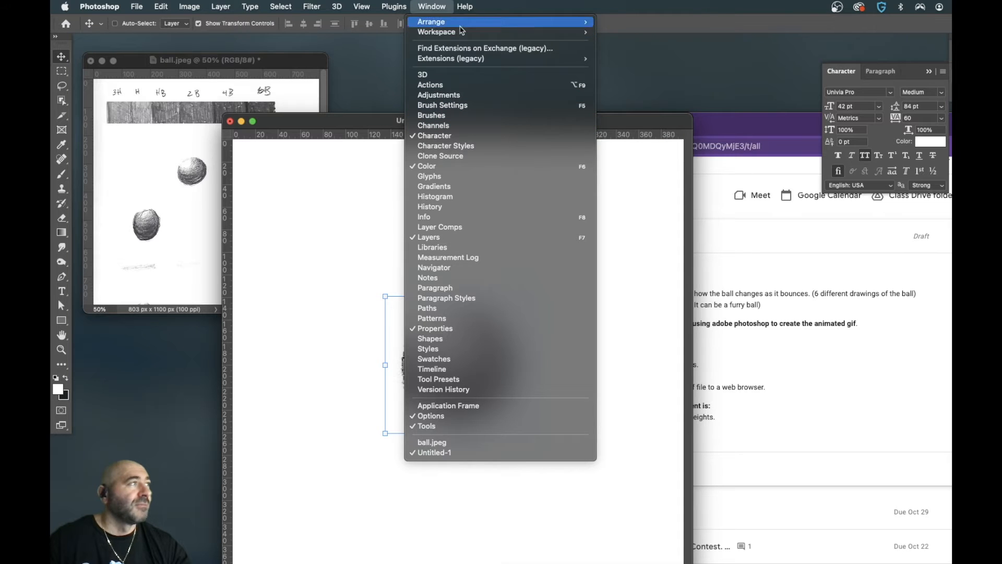
mouse_move(549, 32)
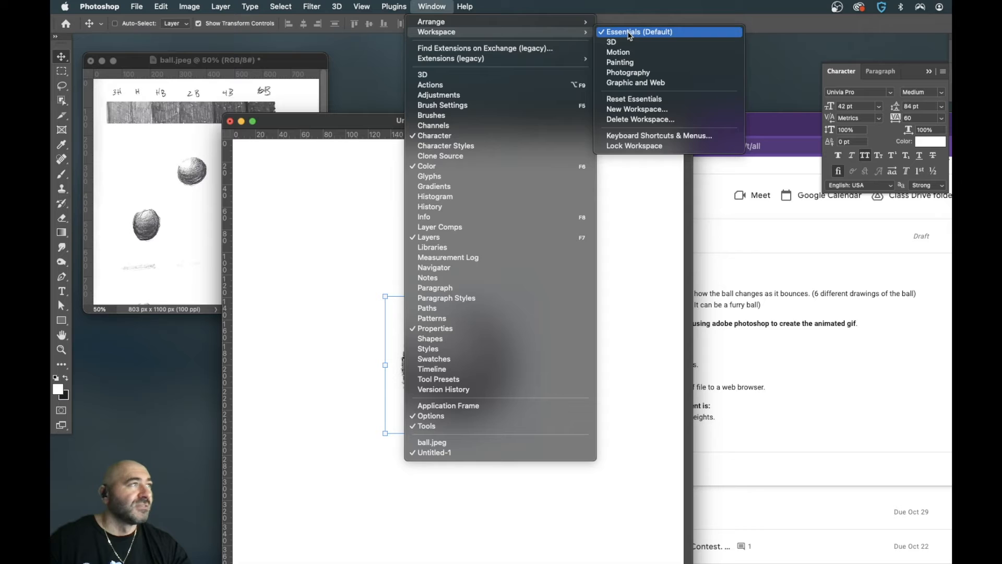
left_click(631, 33)
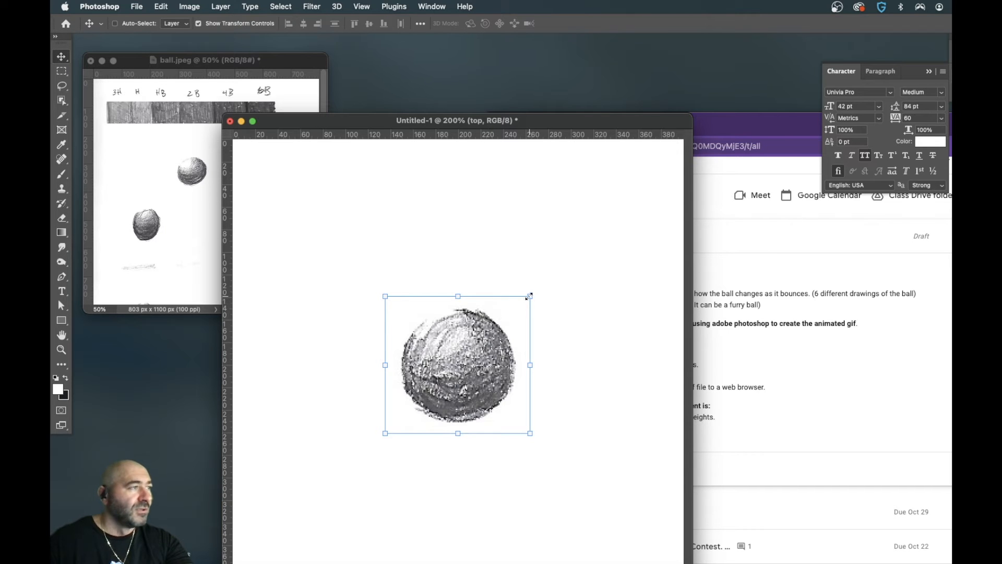
- Scale the ball on the top layer to about 62% and move it to the canvas's upper centre
left_click(529, 296)
left_click_drag(528, 297, 510, 312)
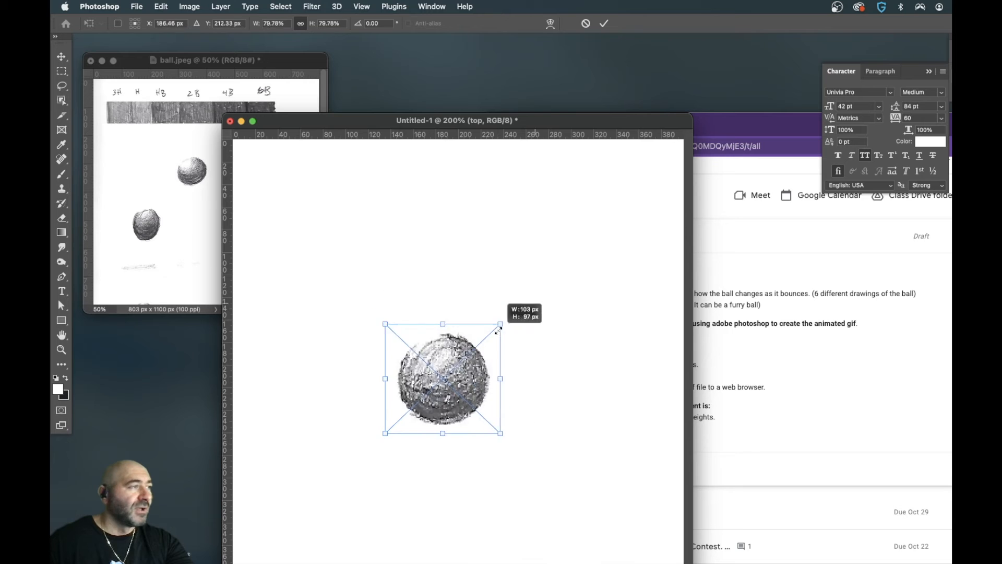
left_click_drag(510, 330, 474, 348)
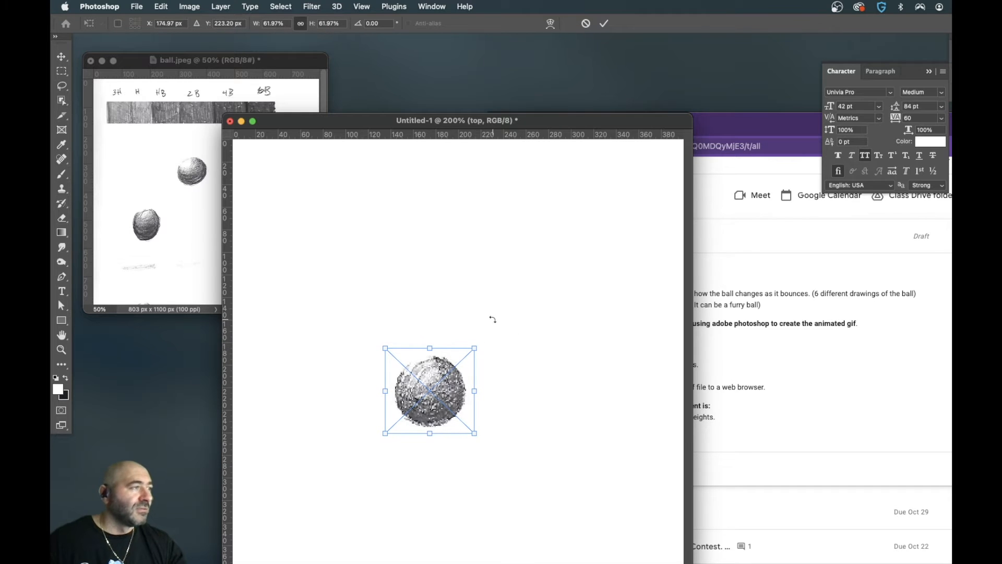
key("Return")
left_click_drag(438, 394, 466, 211)
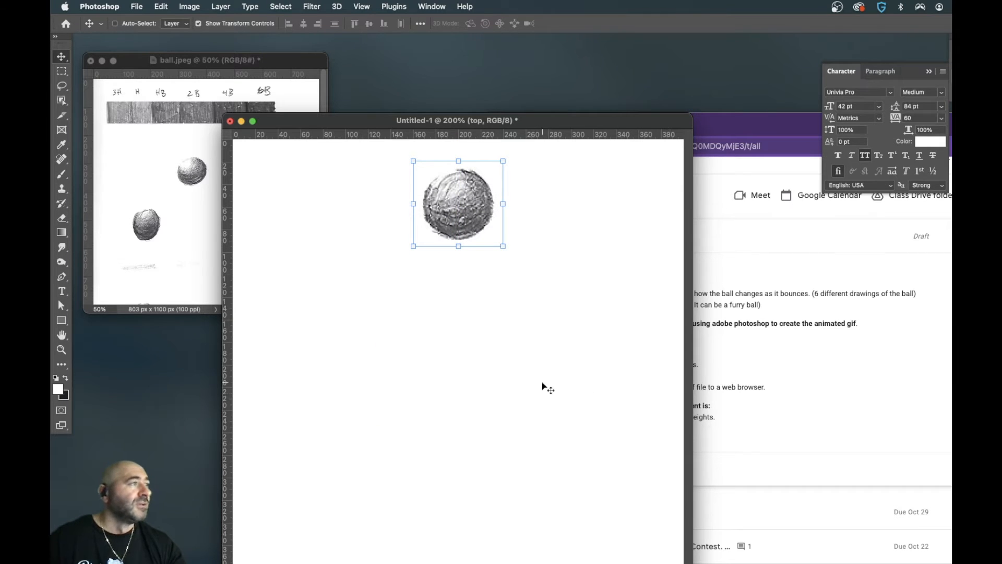
- Copy the uppermost round ball from ball.jpeg into the new document and name its layer midtop
left_click(216, 242)
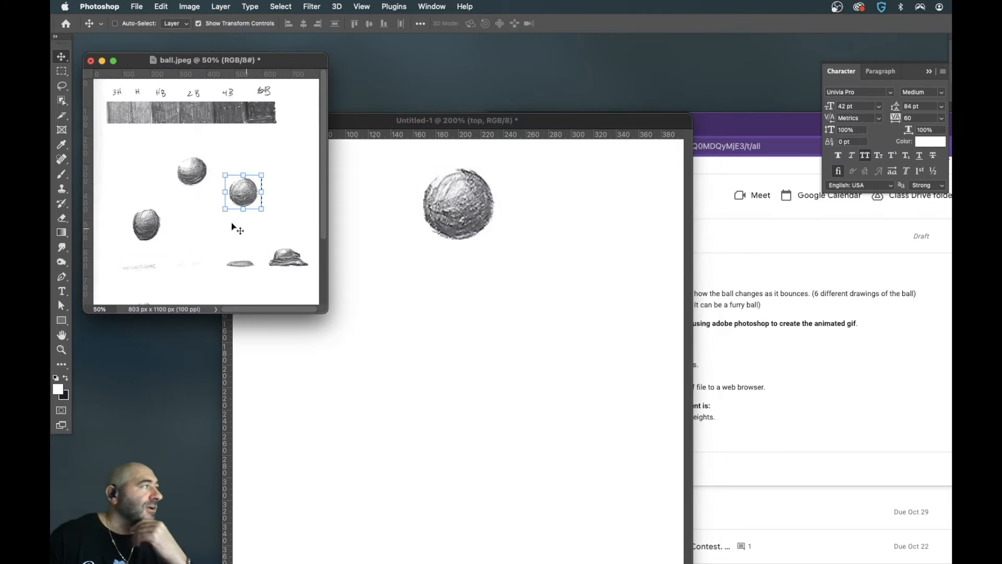
key("m")
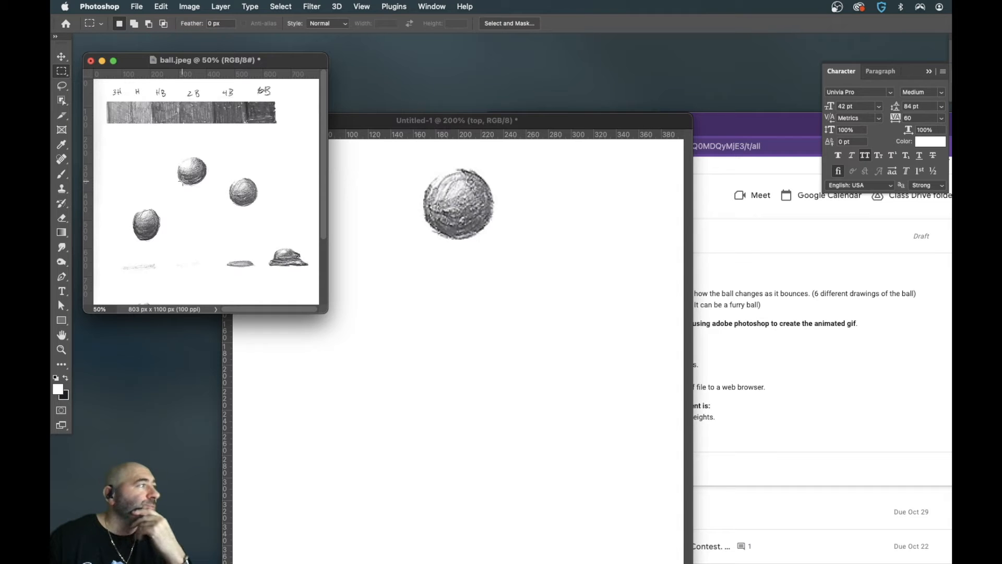
left_click_drag(174, 154, 211, 187)
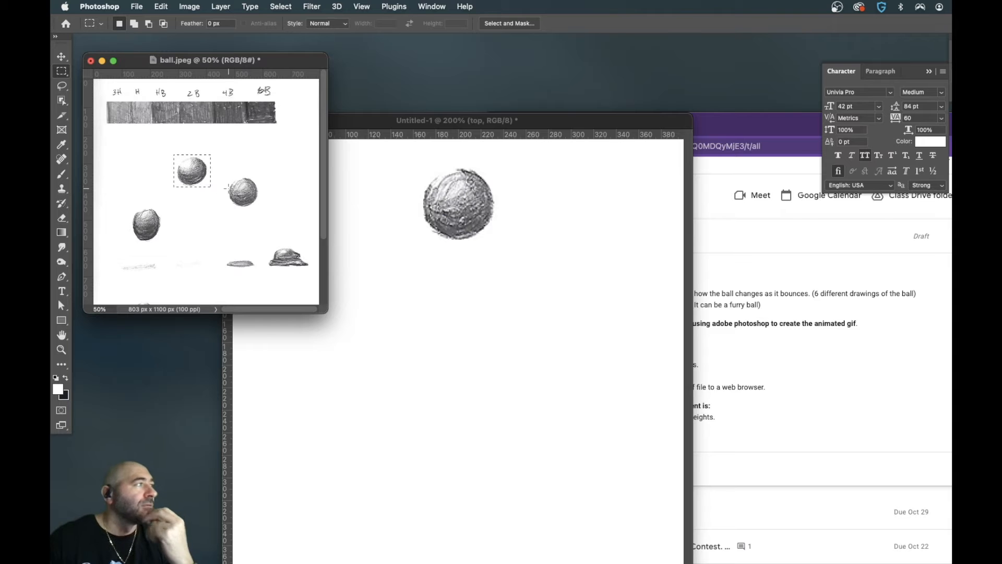
left_click(427, 291)
key("super+v")
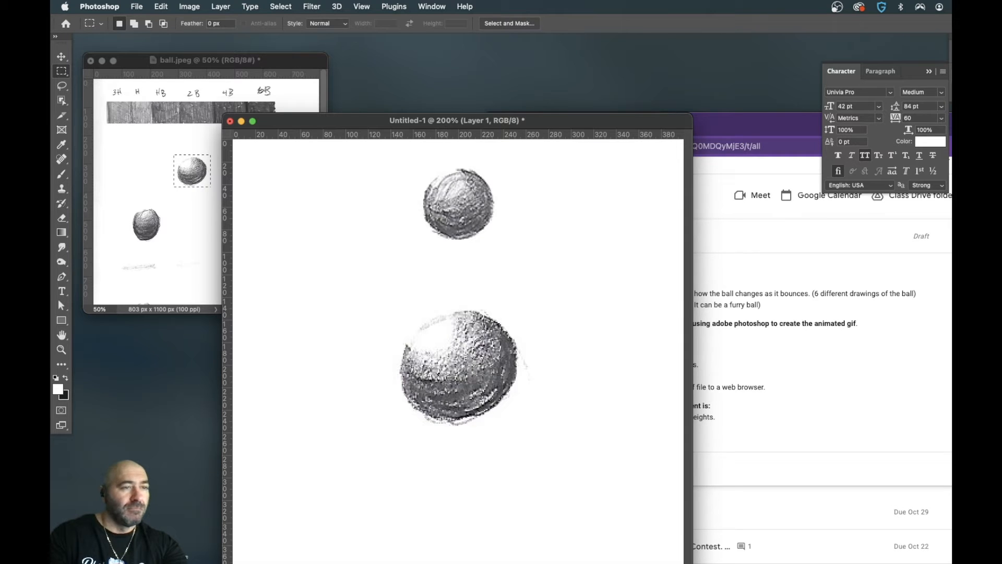
key("Return")
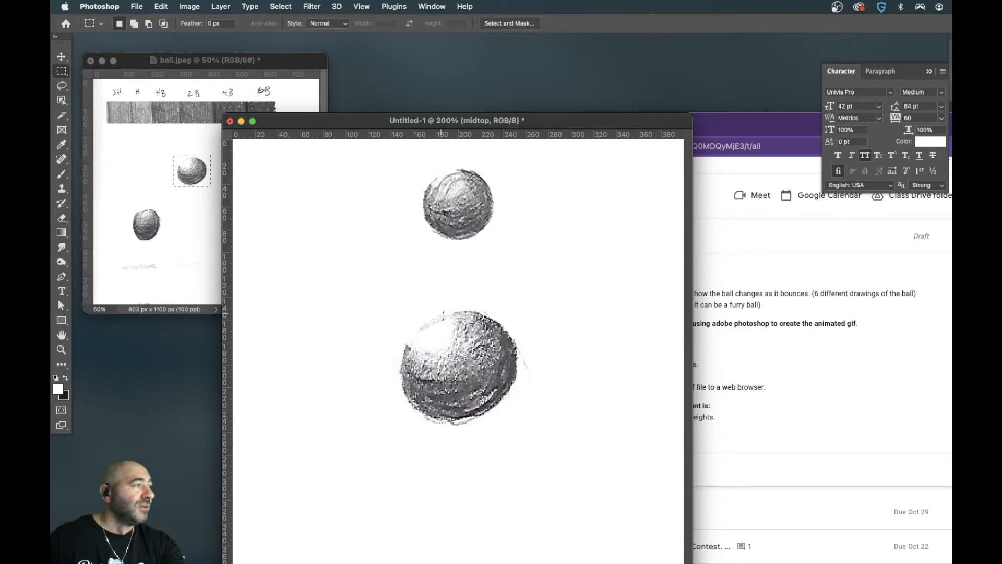
- Scale the ball on the midtop layer to about 64% and place it just below the top ball
left_click(61, 57)
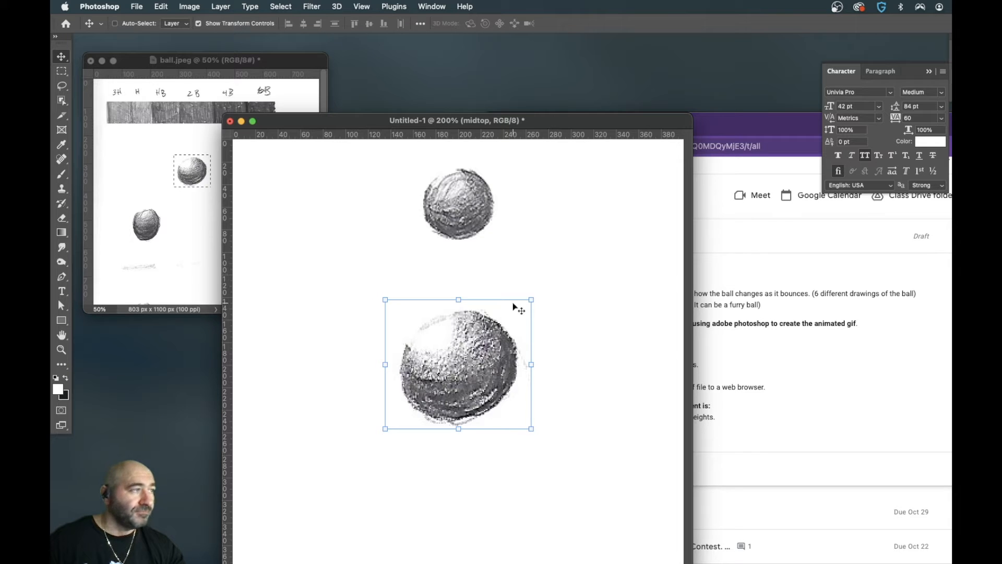
left_click_drag(529, 299, 471, 339)
left_click_drag(458, 400, 485, 296)
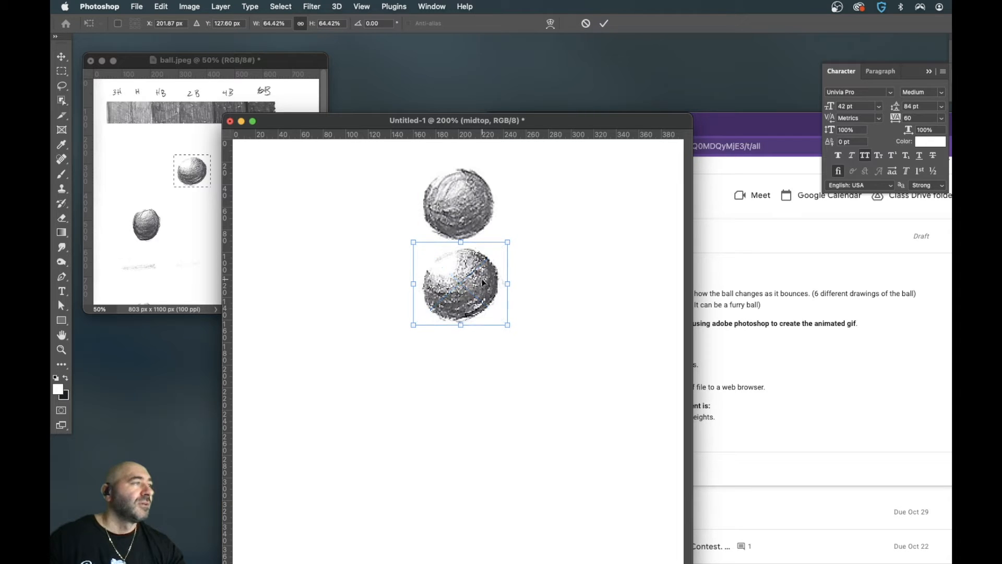
key("Return")
left_click_drag(484, 282, 463, 303)
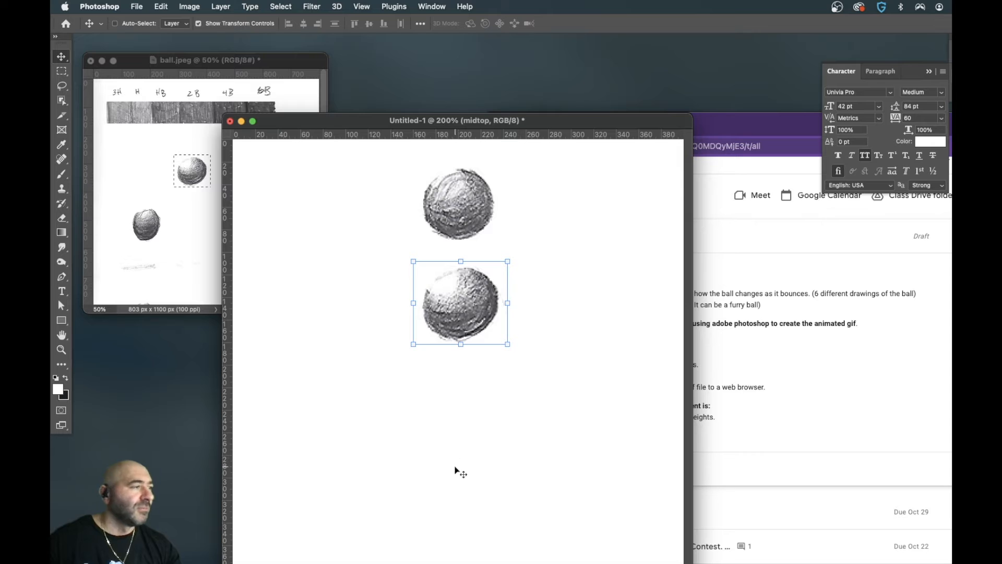
mouse_move(465, 289)
left_mouse_down()
mouse_move(467, 279)
mouse_move(467, 302)
mouse_move(462, 292)
left_mouse_up()
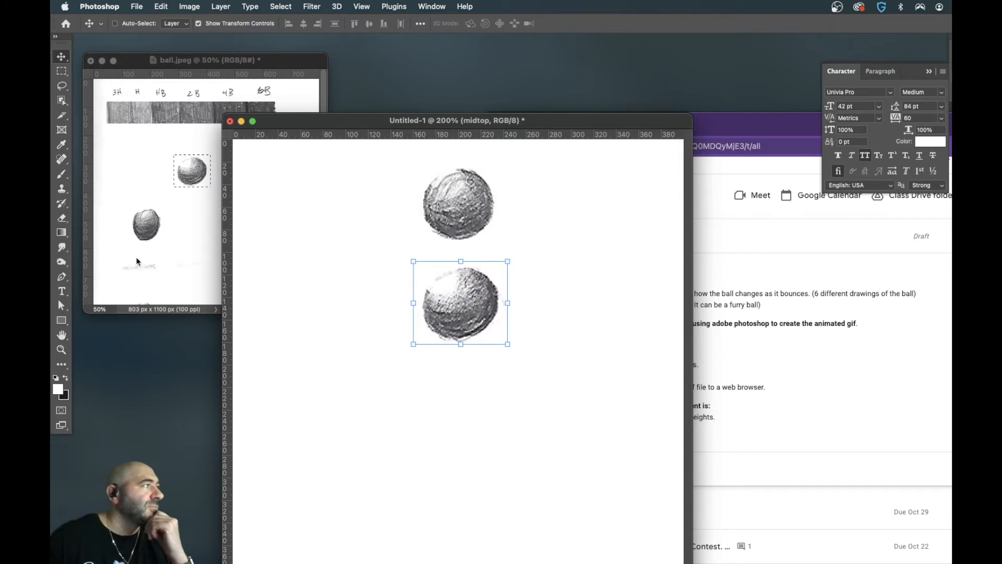
- Copy the oval ball directly above the faint shadow in ball.jpeg and paste it into the new document
left_click(179, 245)
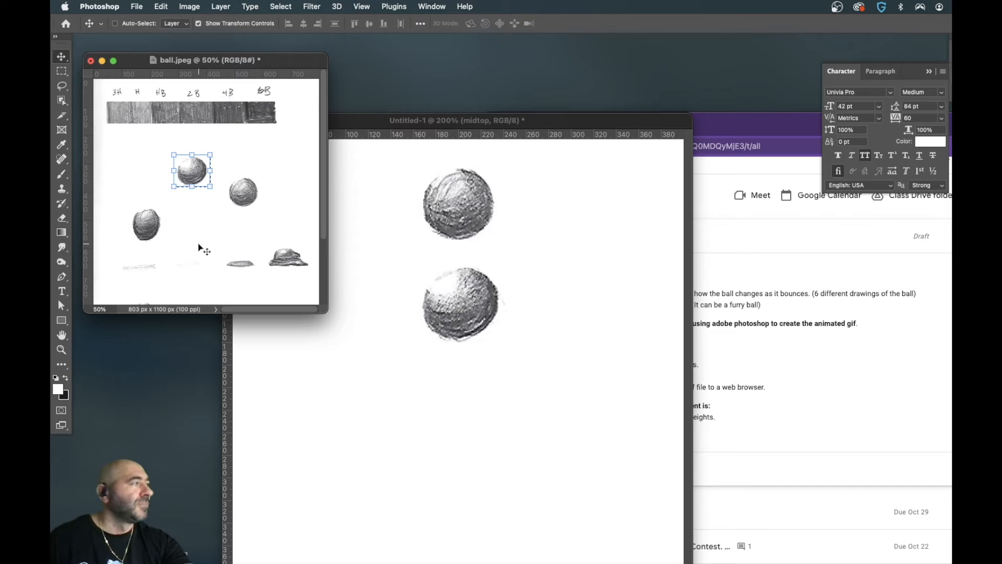
left_click(61, 71)
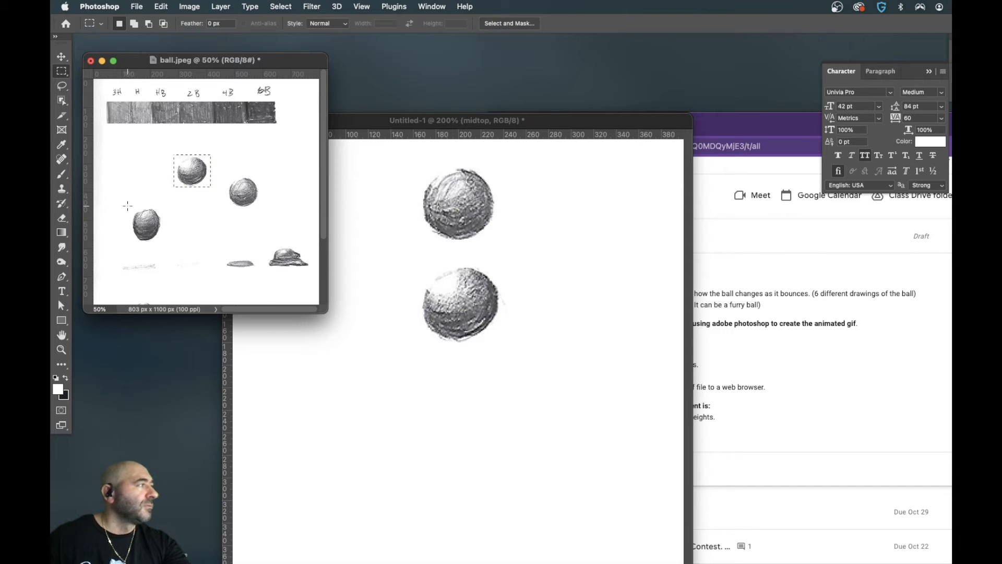
left_click_drag(129, 206, 163, 242)
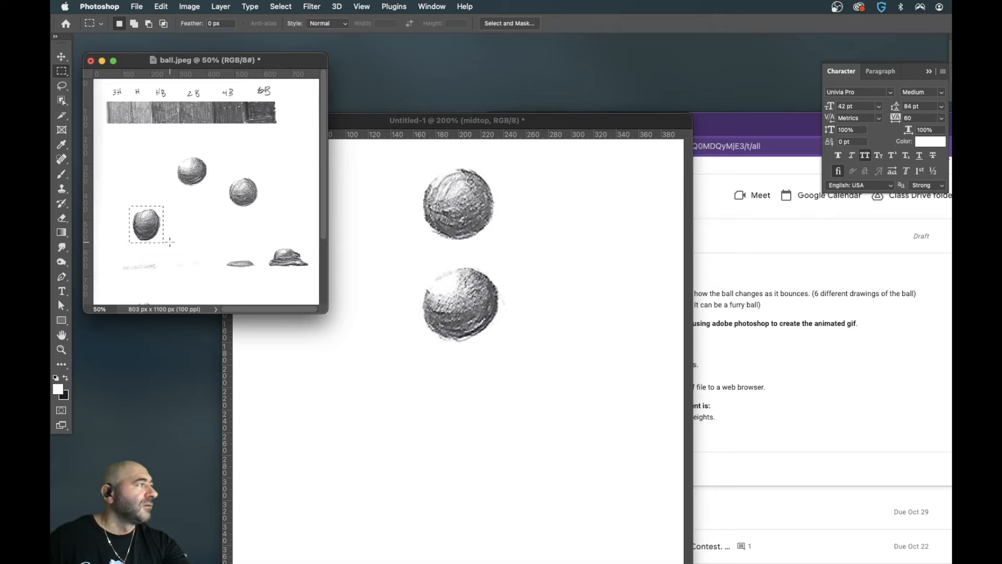
left_click(426, 373)
key("super+v")
- Convert the pasted oval ball's layer to a Smart Object and name the layer midBottom
right_click(981, 418)
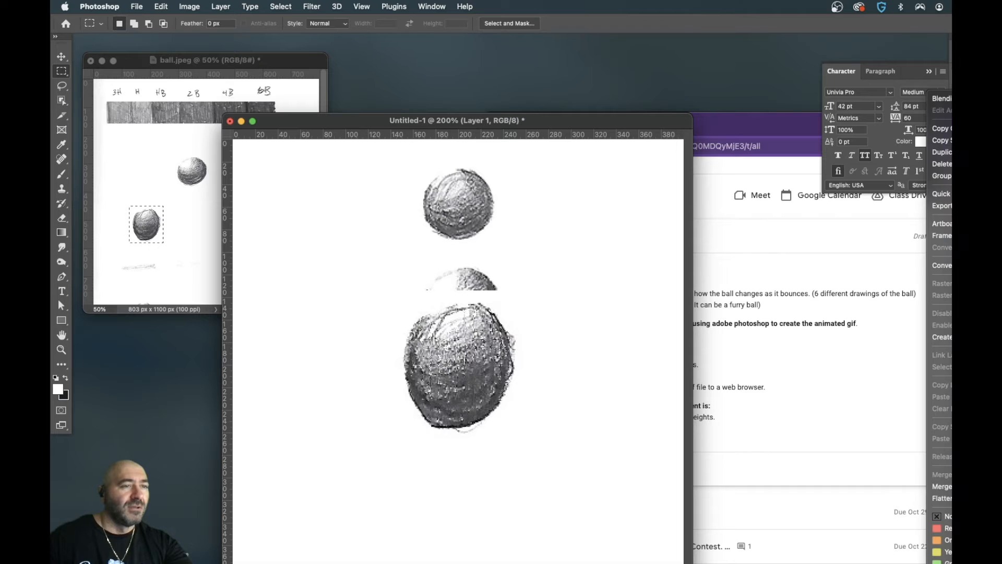
left_click(945, 264)
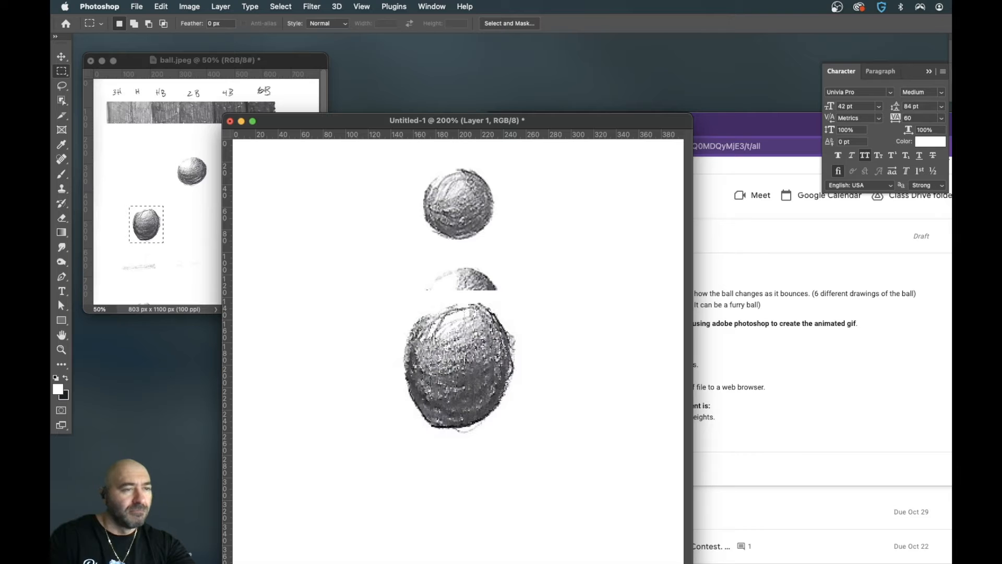
key("Return")
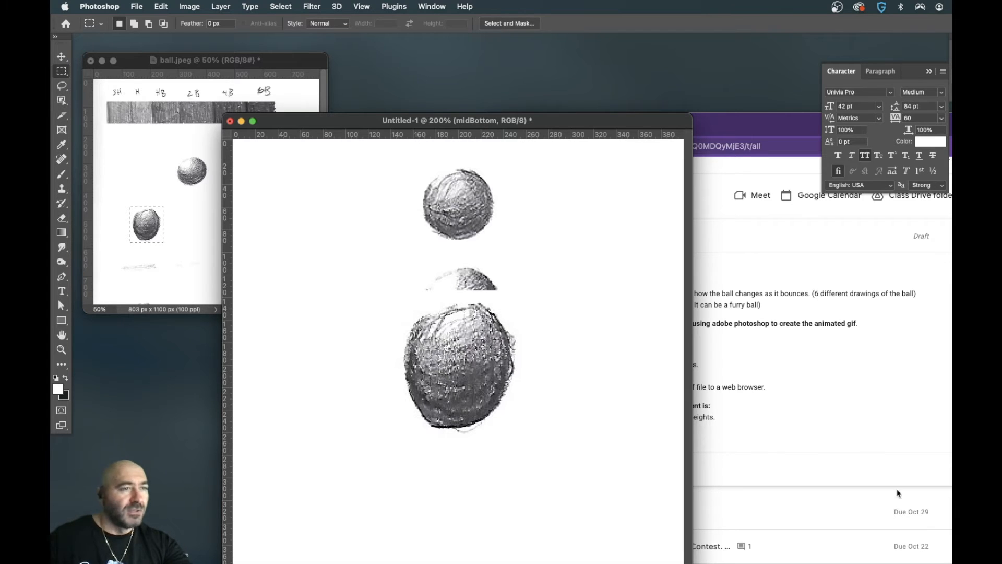
- Scale the midBottom ball down to roughly the width of the other balls and place it below the midtop ball
left_click(62, 56)
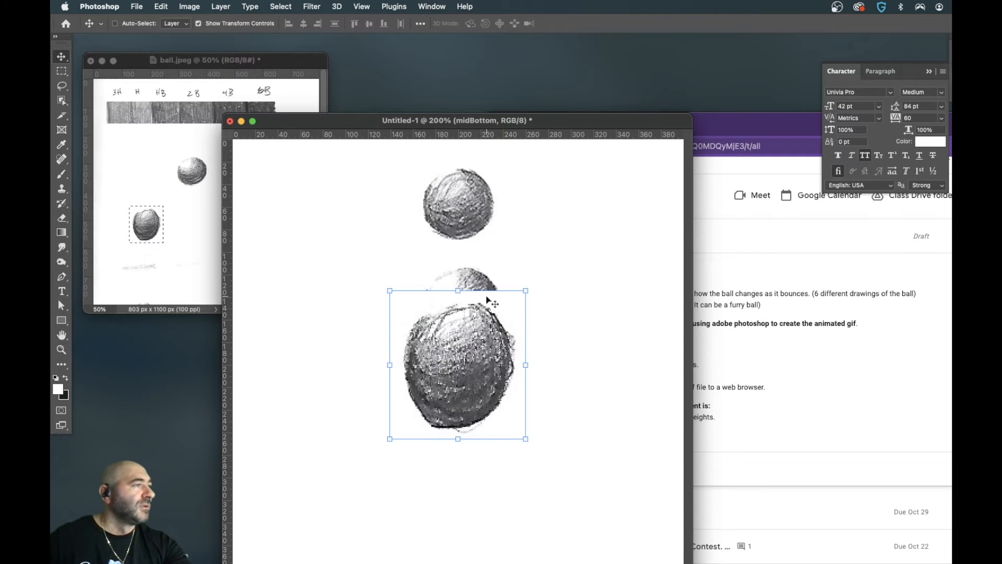
left_click_drag(525, 291, 484, 415)
key("Return")
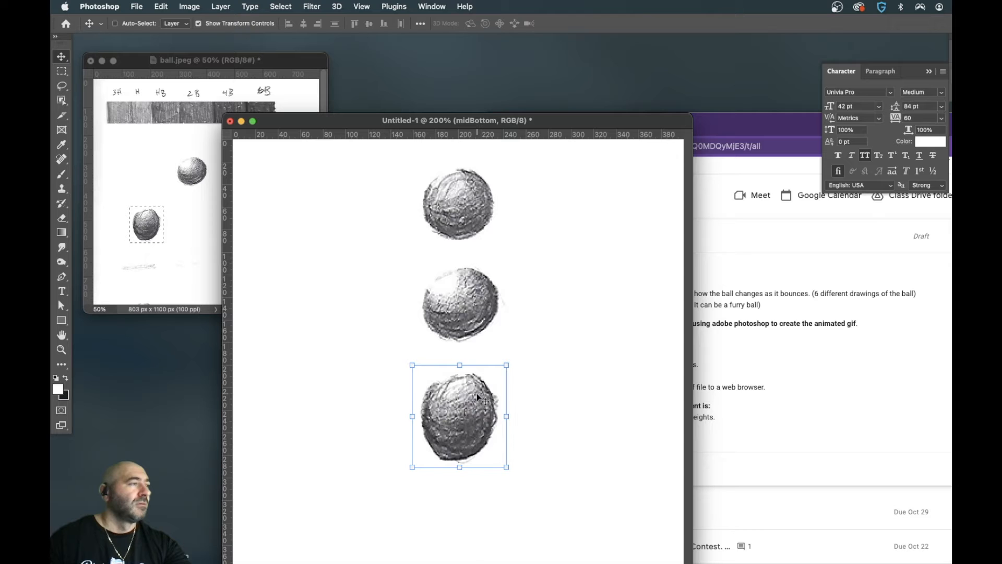
key("Left")
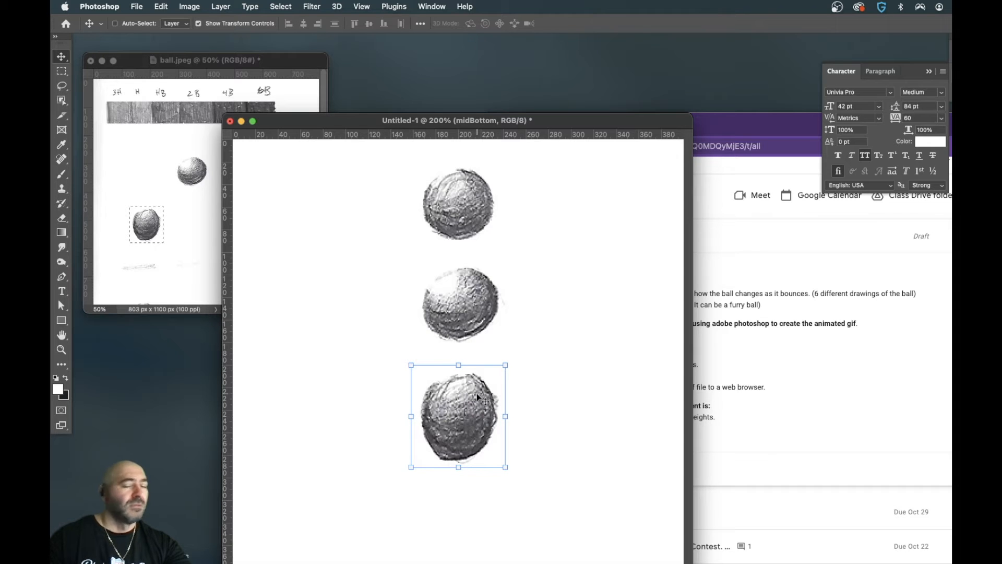
key("Right")
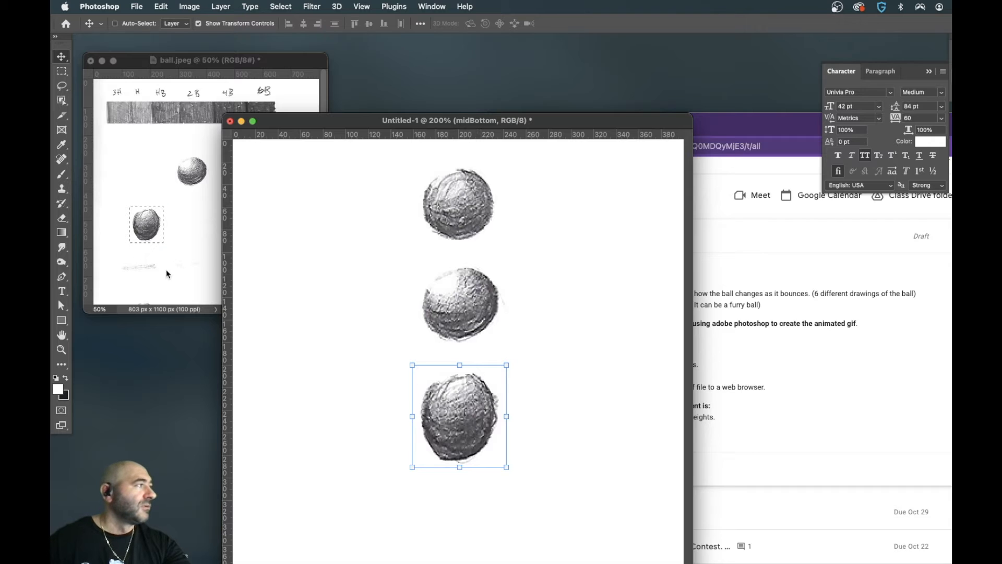
- Copy the dome-shaped squashed ball from ball.jpeg into the new document and name its layer bottom
left_click(189, 258)
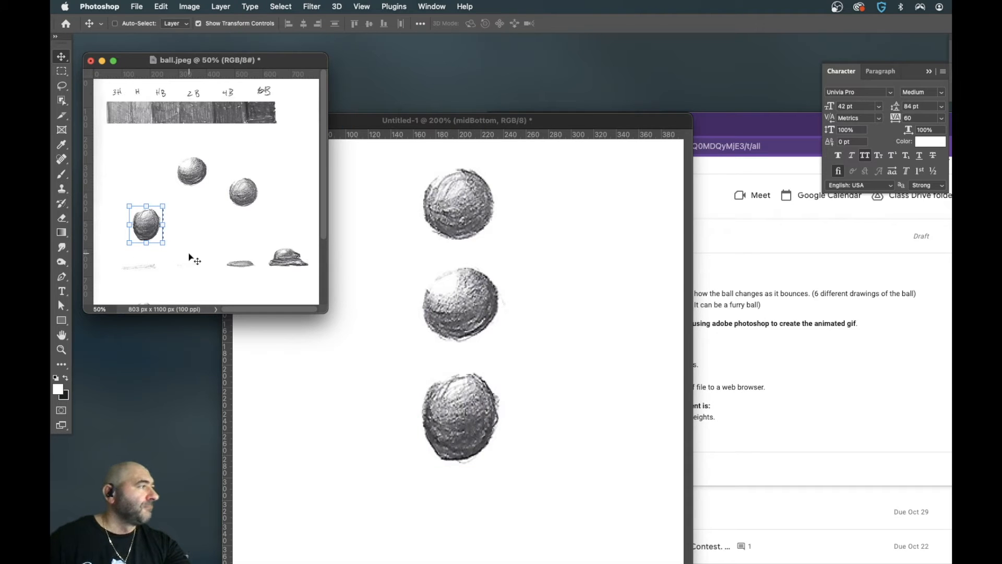
left_click(62, 71)
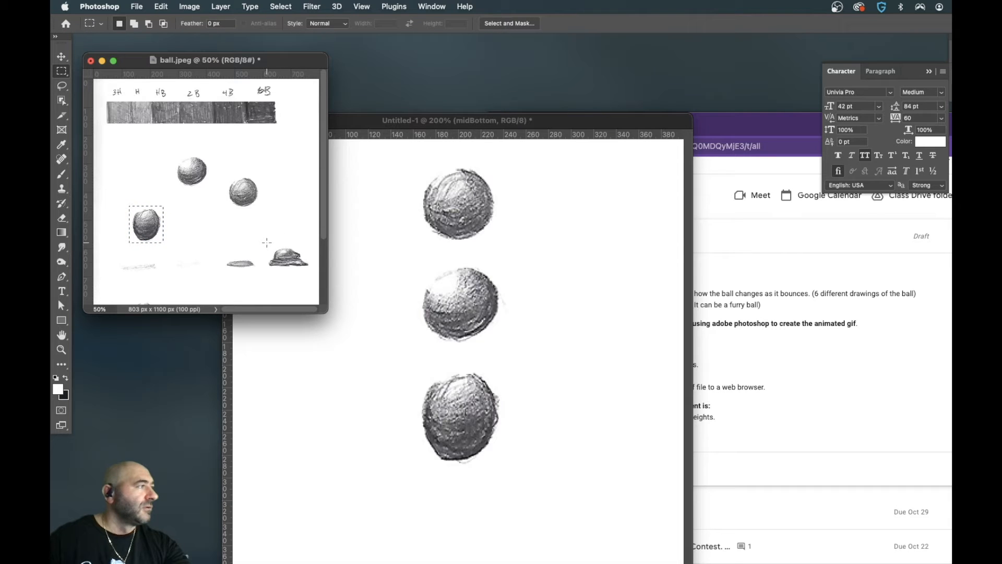
left_click_drag(267, 243, 312, 270)
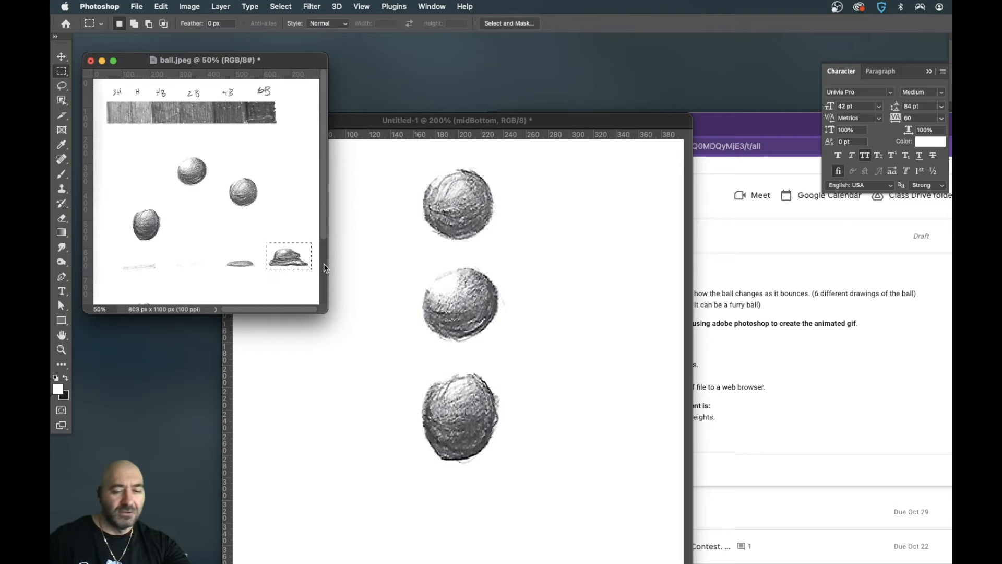
left_click(548, 364)
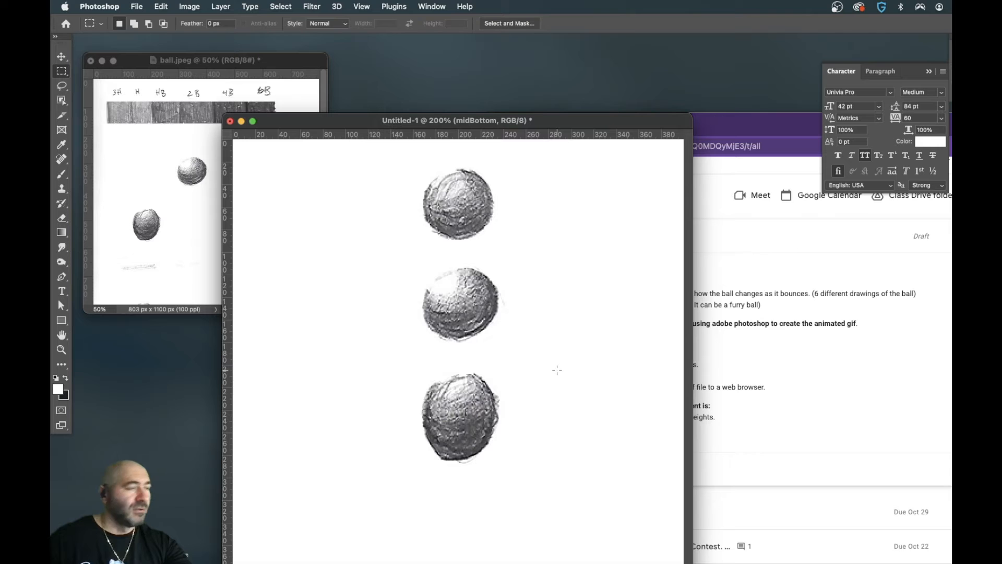
key("super+v")
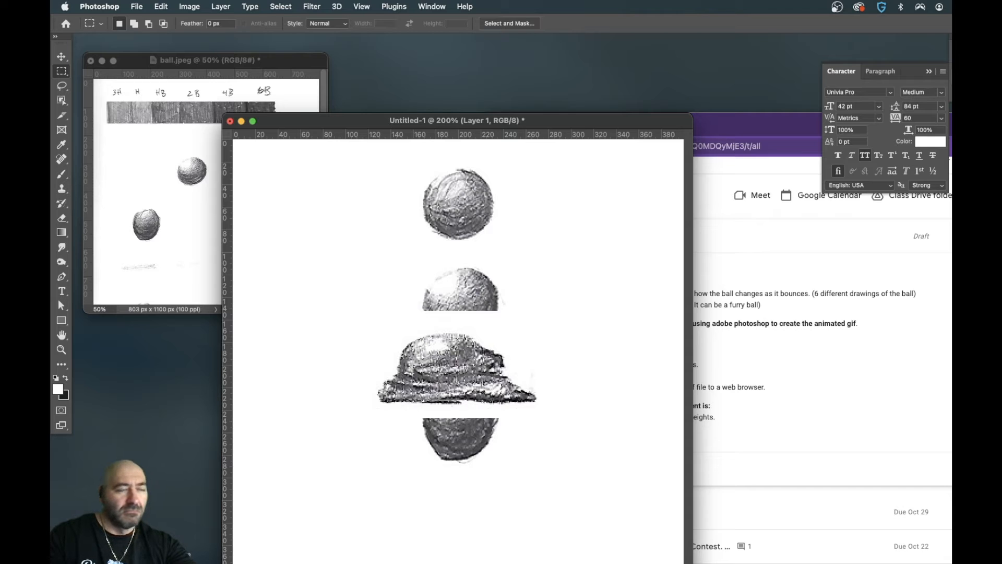
key("Return")
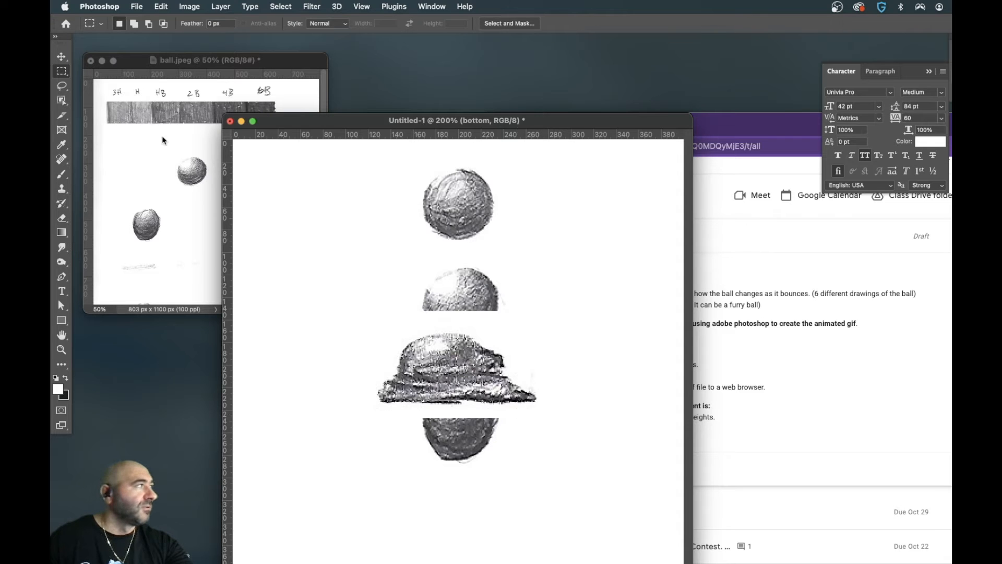
- Scale the squashed ball on the bottom layer to about 76% and move it below the midBottom ball
left_click(62, 56)
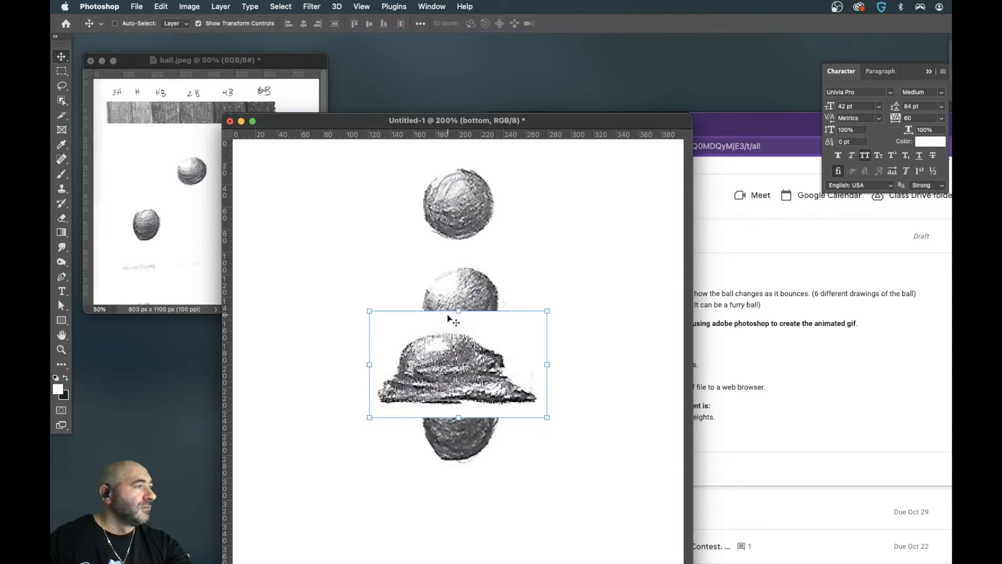
left_click_drag(545, 310, 522, 317)
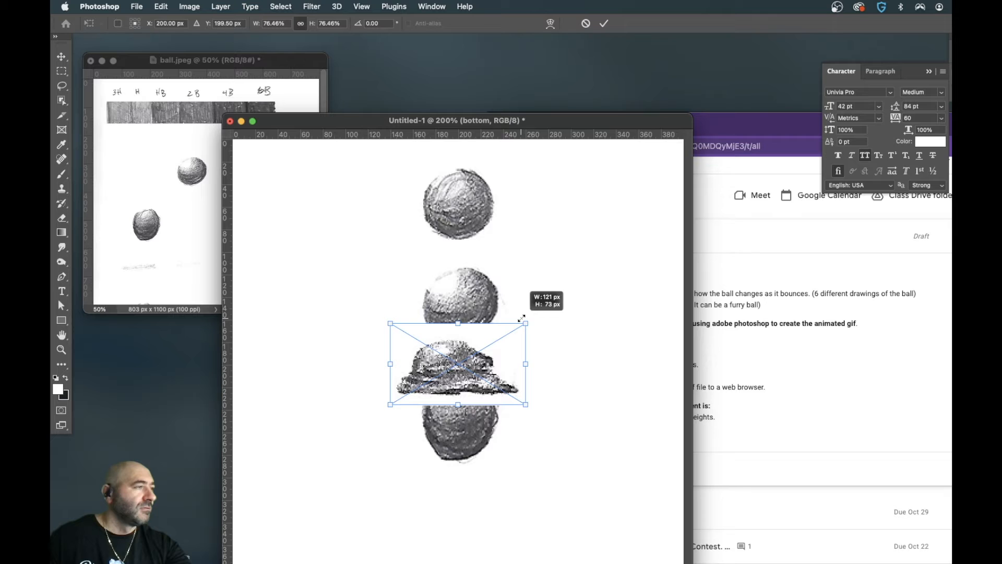
key("Return")
left_click_drag(451, 368, 458, 498)
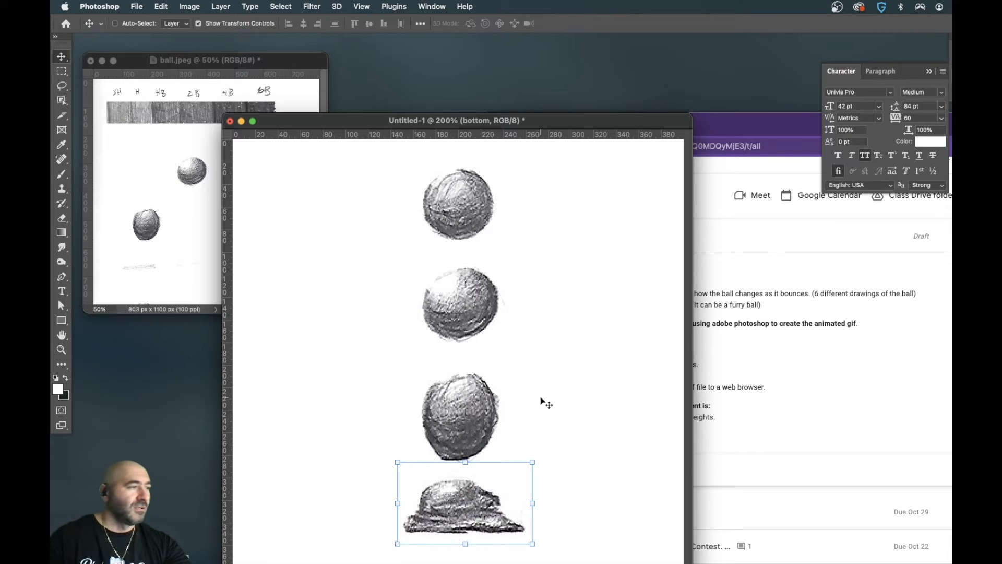
- Enlarge the ball.jpeg window so the whole scanned page fits, including the drawings at its lower end
left_click(172, 267)
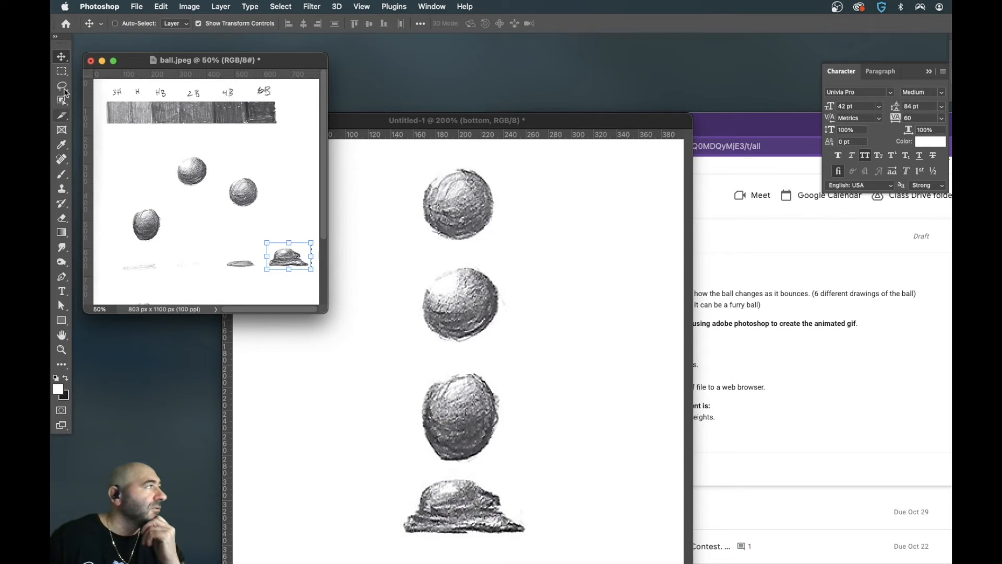
key("m")
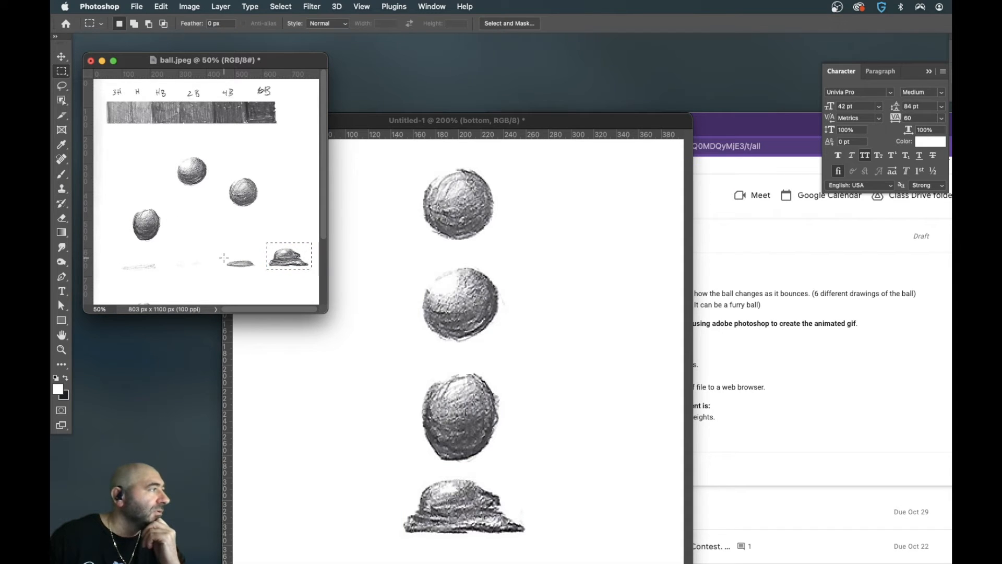
left_click_drag(225, 257, 258, 271)
left_click_drag(325, 310, 430, 433)
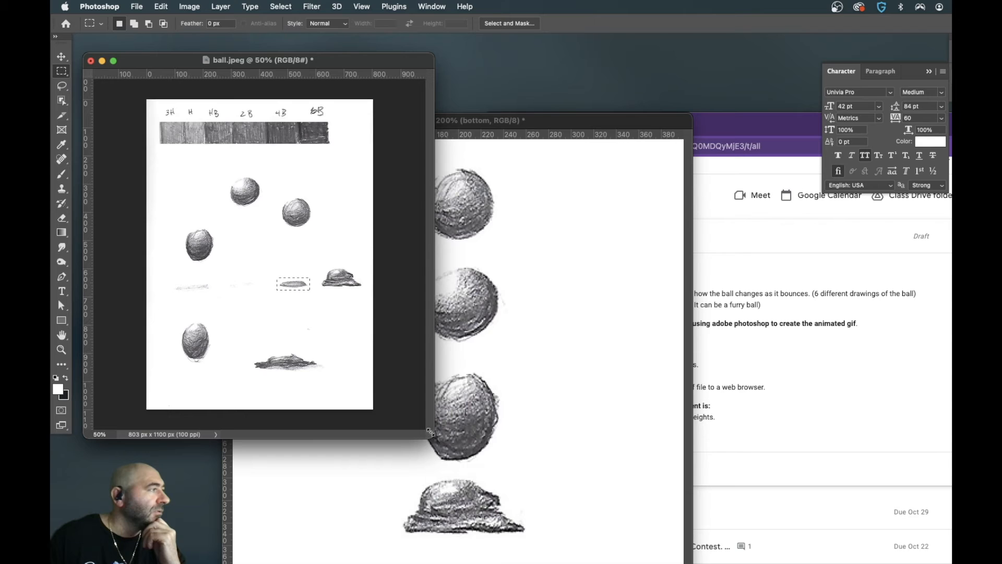
left_click_drag(429, 432, 339, 414)
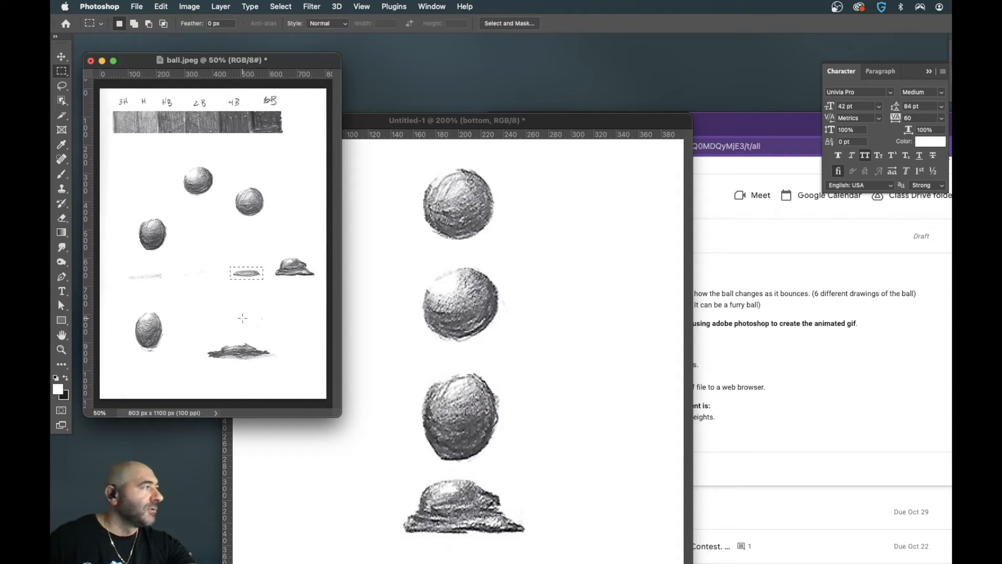
- Copy the wide flattened ball near the lower end of ball.jpeg and paste it into the new document
left_click_drag(204, 339, 276, 366)
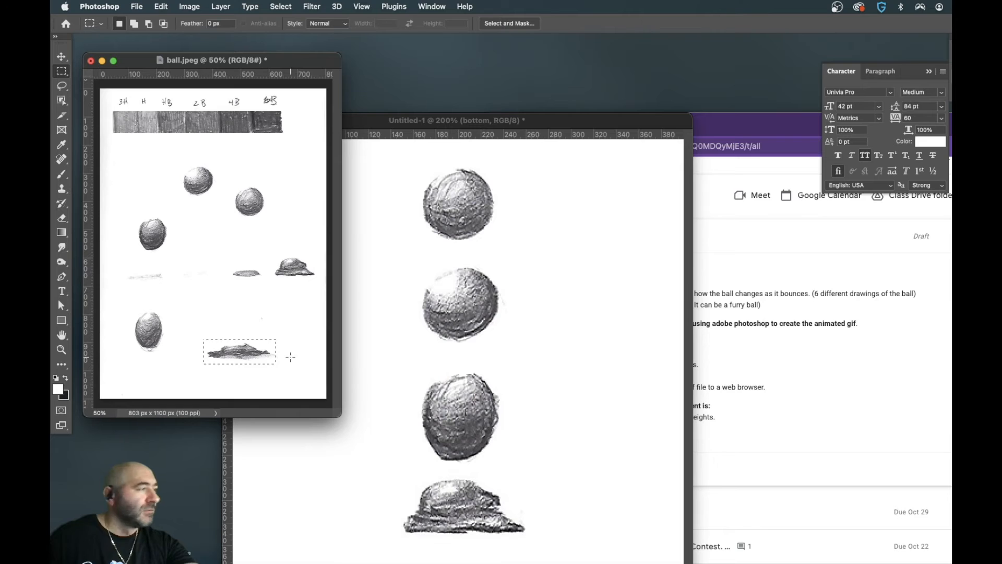
left_click(506, 367)
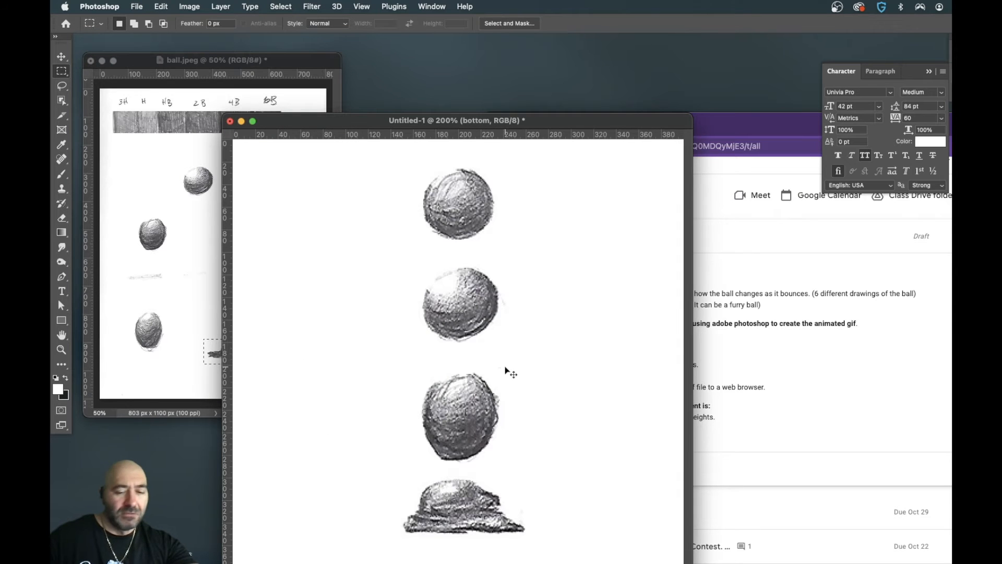
key("super+v")
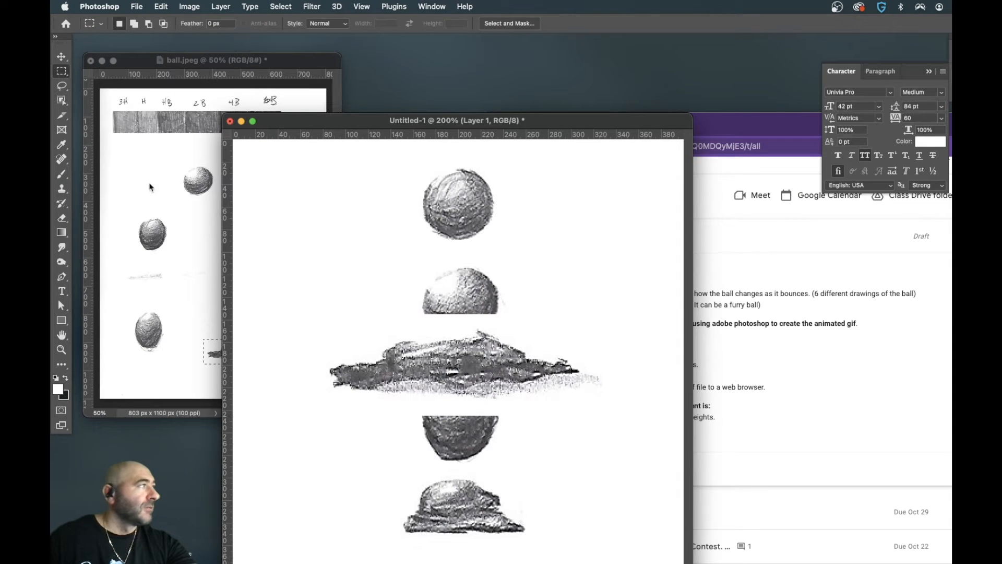
- Name the pasted layer flattened and scale its wide flattened ball to about 70%
left_click(62, 57)
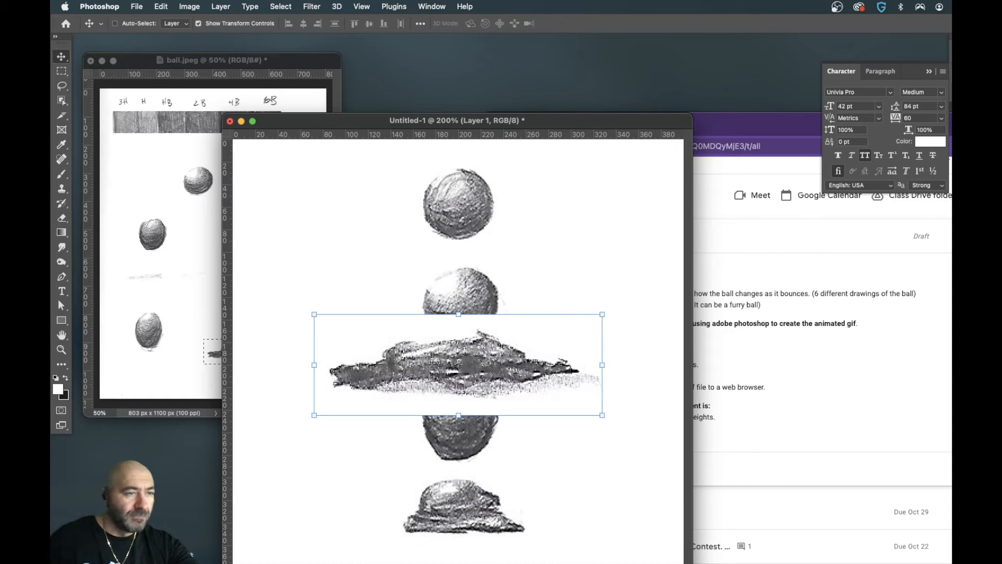
key("Return")
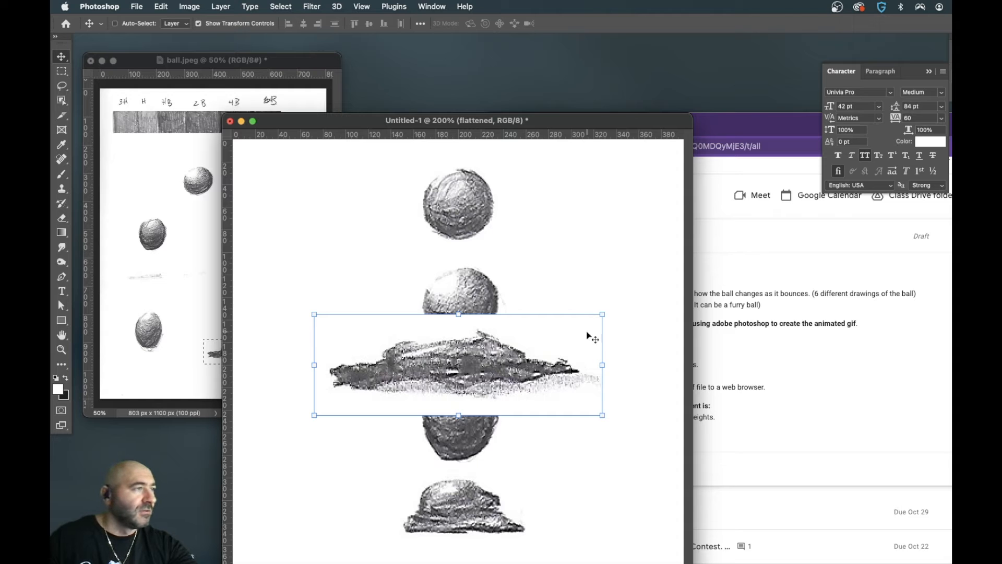
left_click_drag(602, 314, 559, 328)
key("Return")
- Move the flattened ball down over the squashed ball and nudge it so their bases line up
left_click_drag(464, 371, 463, 513)
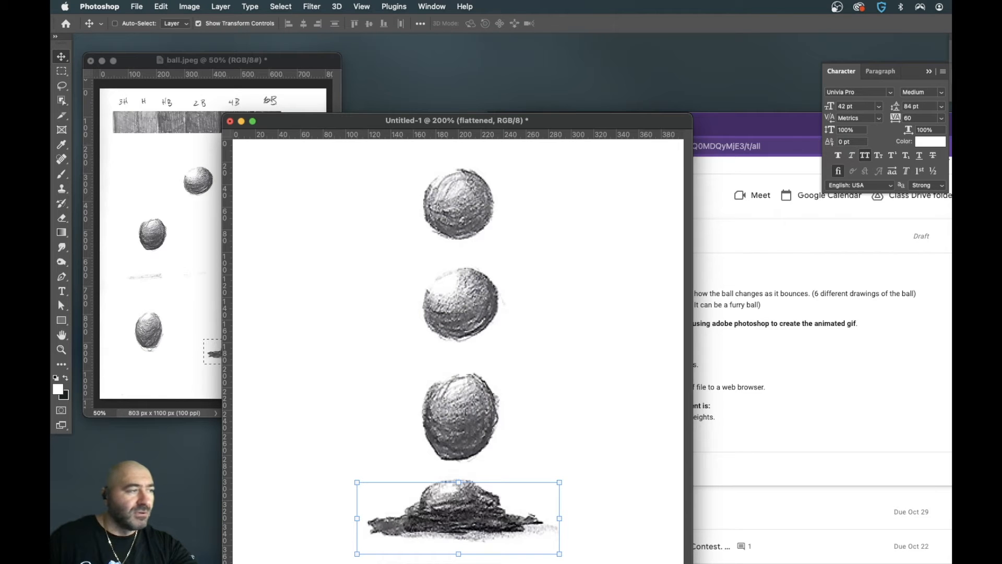
left_click_drag(505, 528, 502, 517)
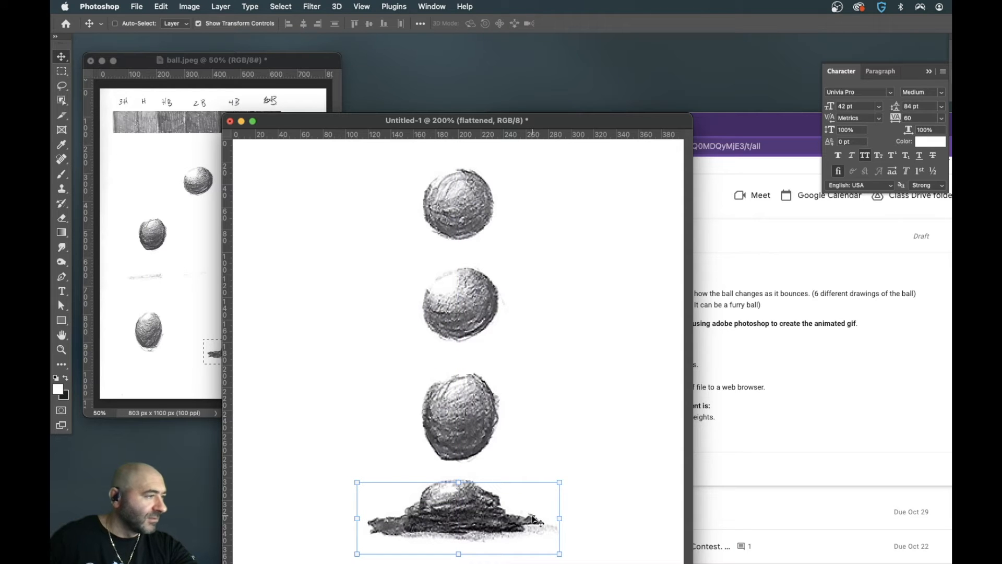
key("Up")
key("Up")
key("Up")
key("Up")
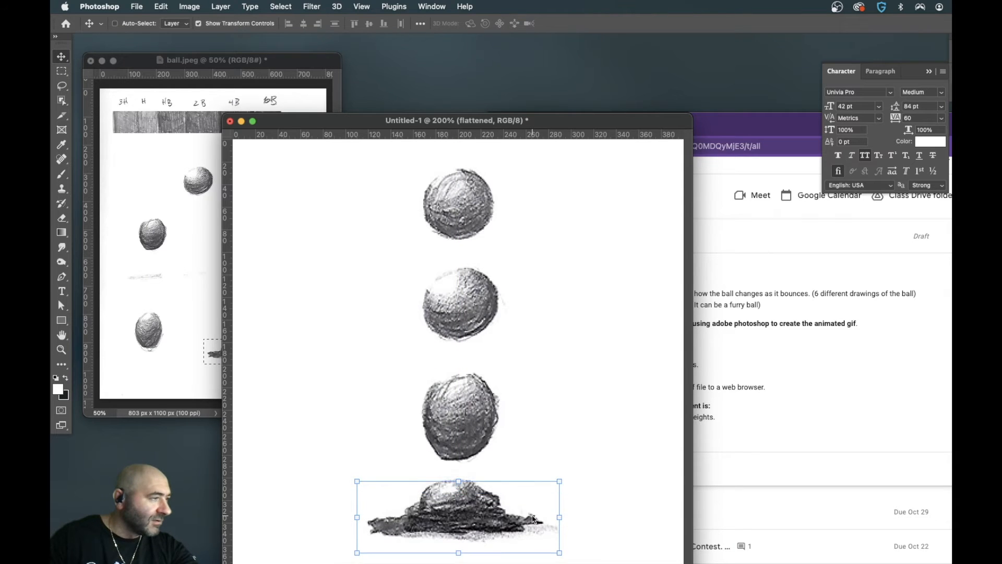
key("Down")
key("Down")
key("Down")
key("Down")
key("Down")
key("Down")
key("Down")
key("Down")
key("Down")
key("Down")
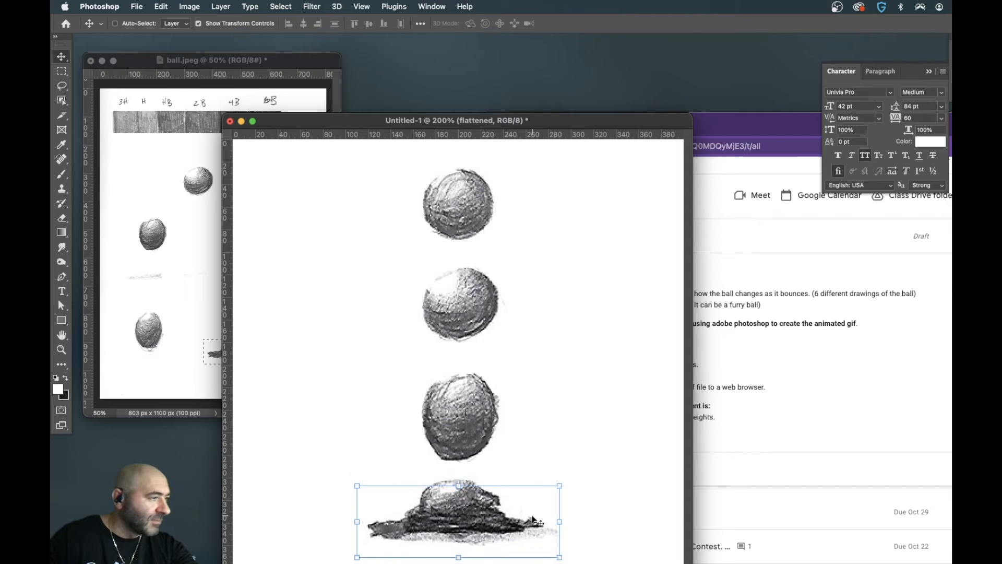
key("Up")
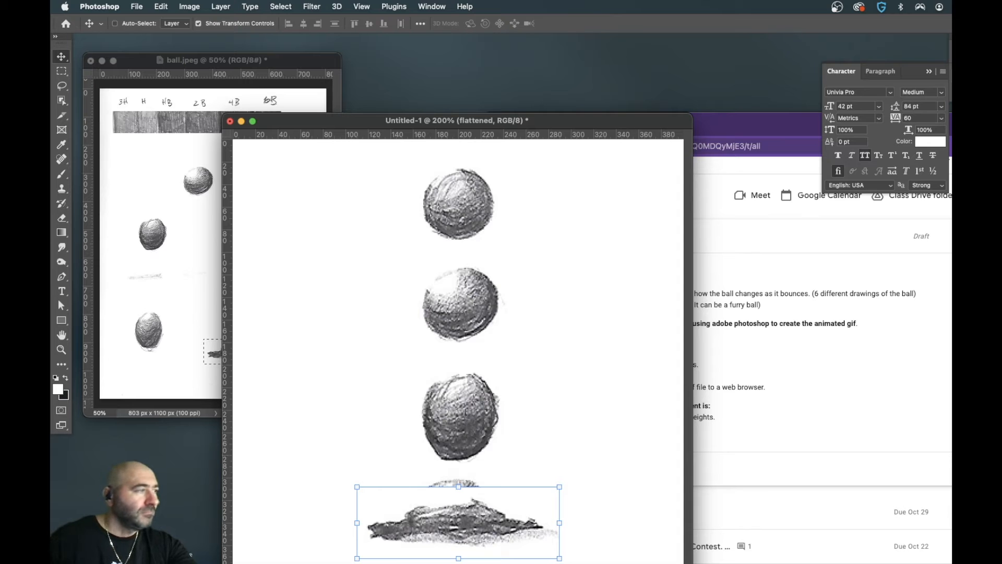
- Check the drawings in ball.jpeg, then select the midBottom layer in the new document and move its ball up 30 px
left_click(186, 305)
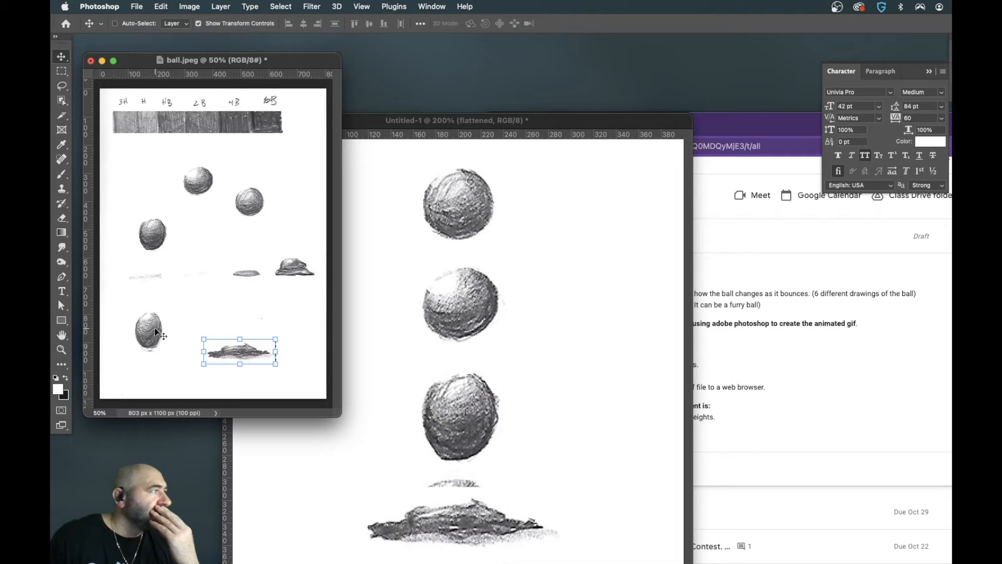
mouse_move(157, 284)
left_mouse_down()
mouse_move(427, 377)
mouse_move(464, 410)
left_mouse_up()
right_click(465, 408)
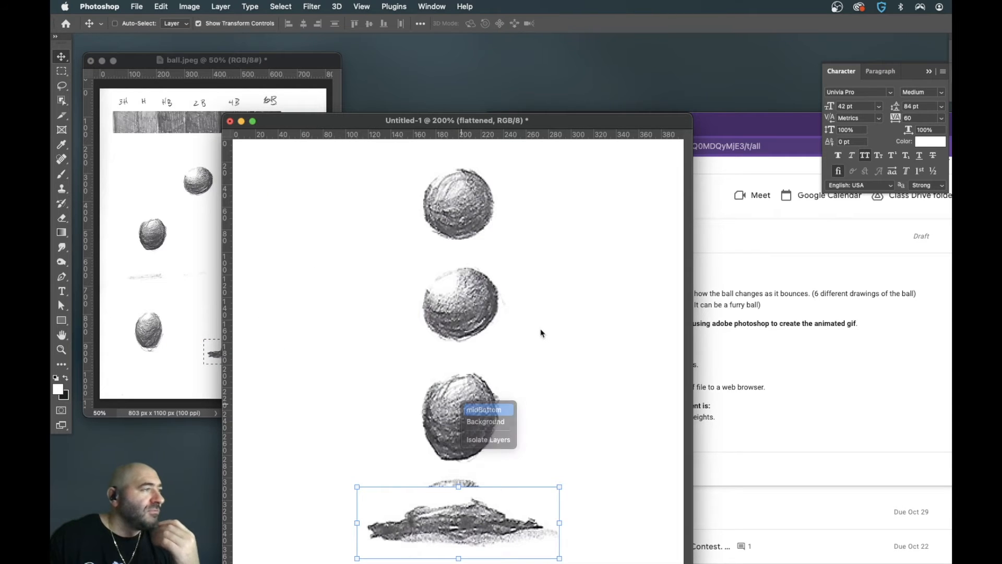
left_click(476, 412)
right_click(463, 400)
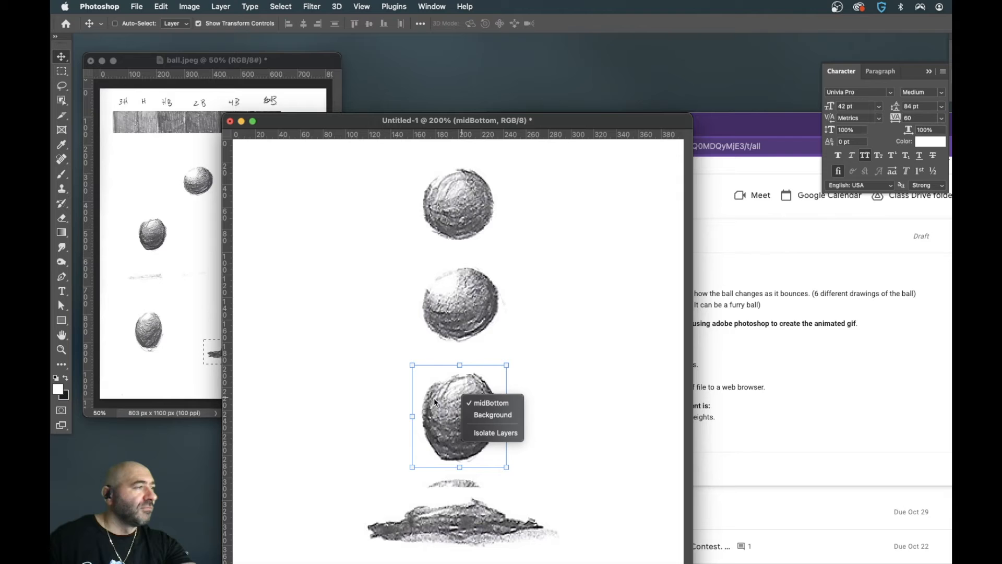
left_click(487, 404)
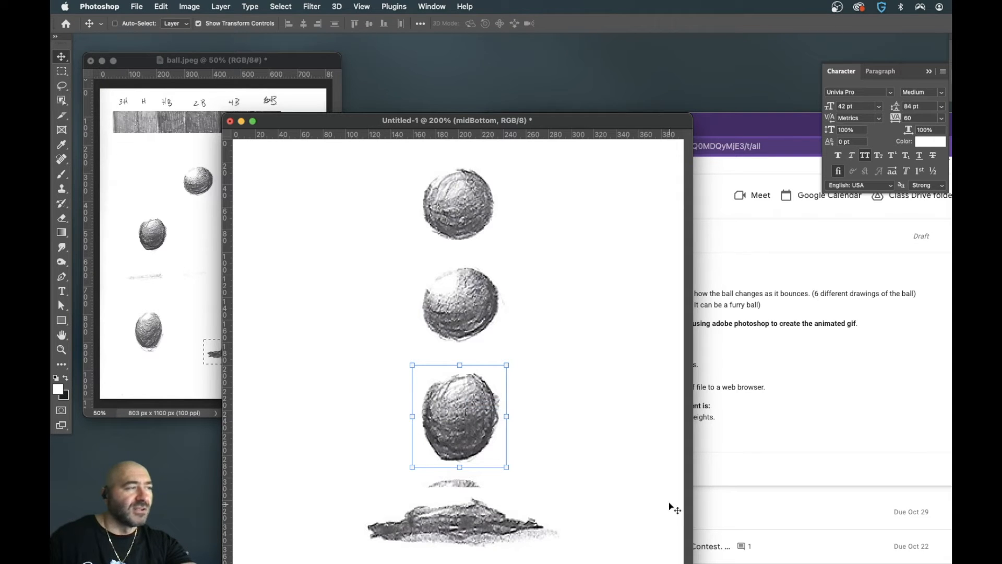
key("shift+Up")
key("shift+Up")
key("shift+Up")
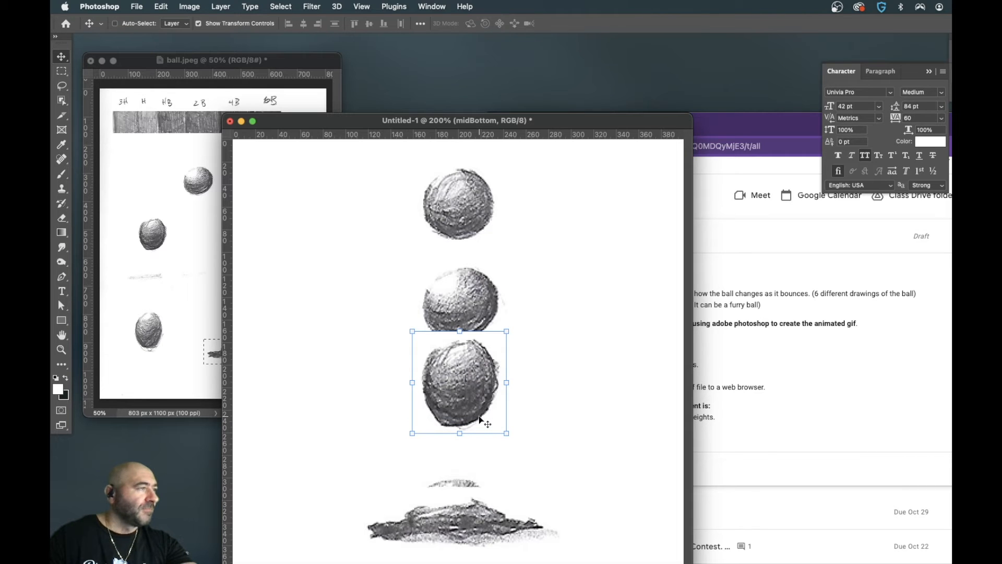
- Select the midtop layer and move its ball up about 27 px, closer to the top ball
right_click(462, 304)
left_click(477, 310)
key("shift+Up")
key("shift+Up")
key("Up")
key("Up")
key("Up")
key("Up")
key("Up")
key("Up")
key("Up")
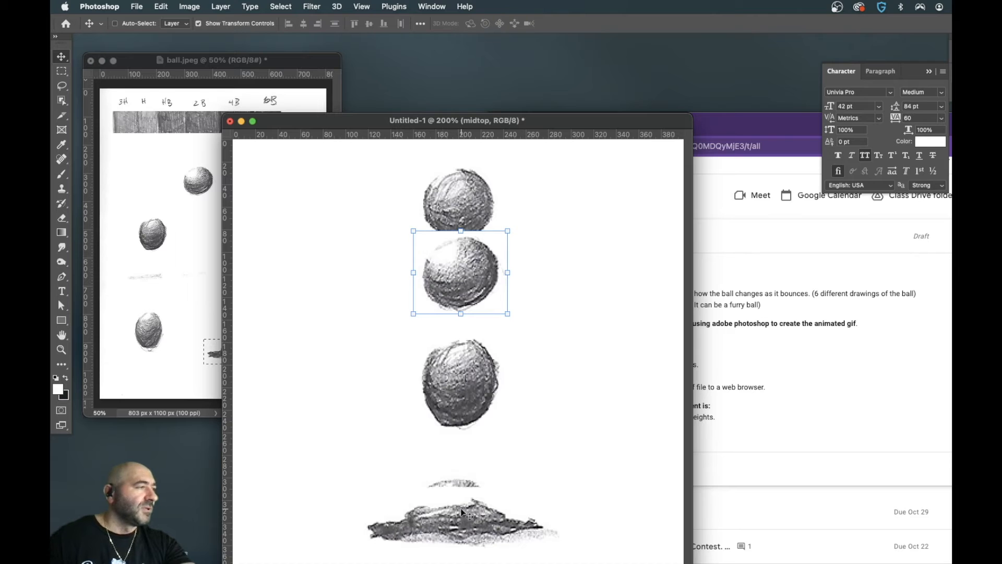
- Raise the midBottom ball by another 30 px and the midtop ball by another 20 px to open a gap above the squashed ball
right_click(466, 385)
left_click(479, 387)
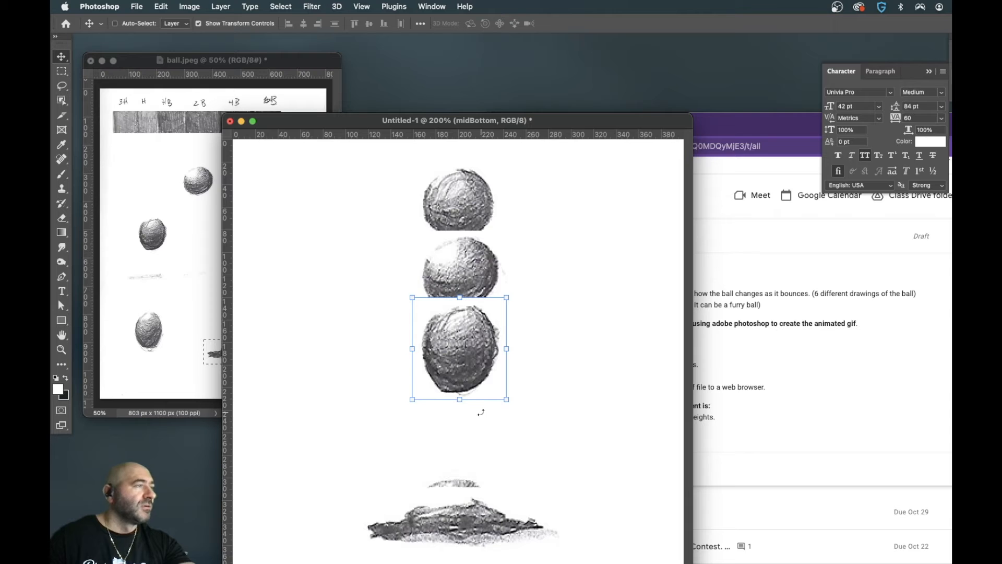
right_click(458, 263)
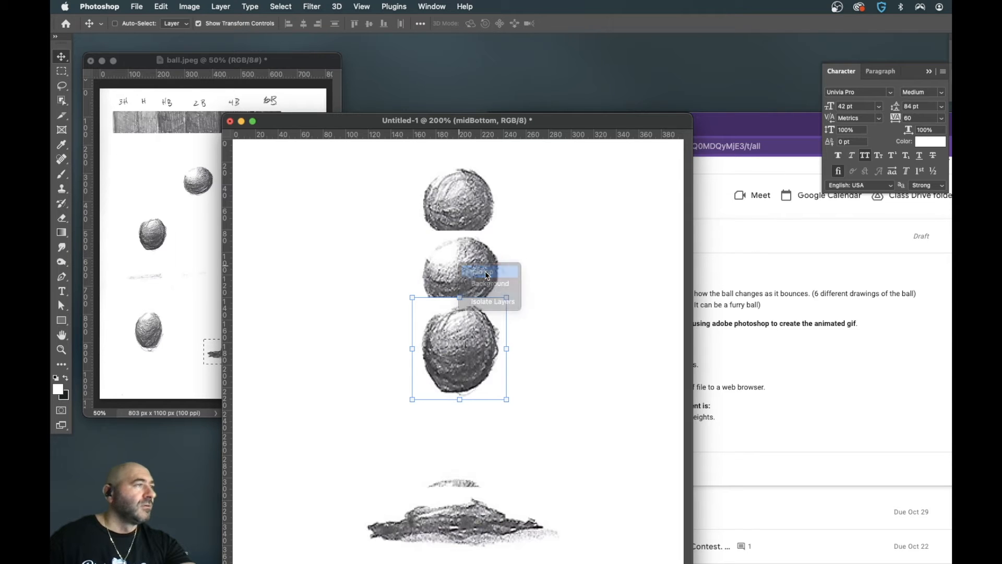
left_click(485, 271)
key("shift+Up")
key("shift+Up")
key("shift+Up")
key("shift+Down")
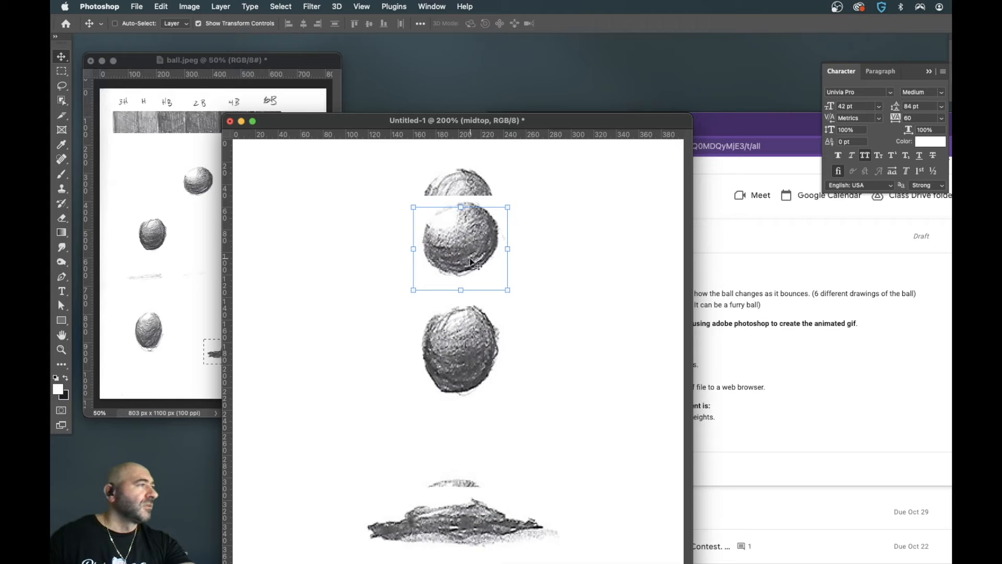
- Copy the upright oval ball at the lower left of the ball.jpeg page and paste it into the new document
left_click(194, 304)
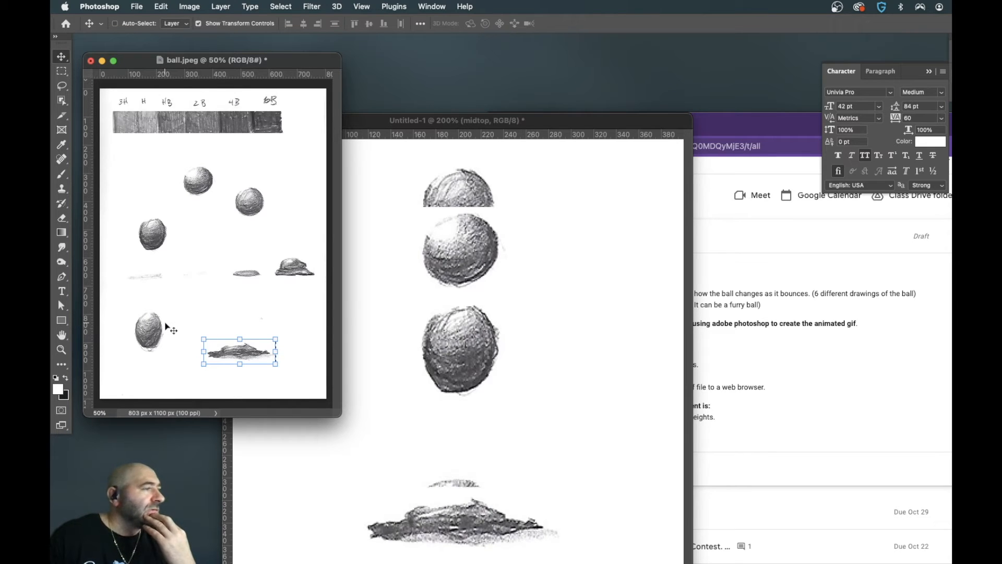
left_click(63, 72)
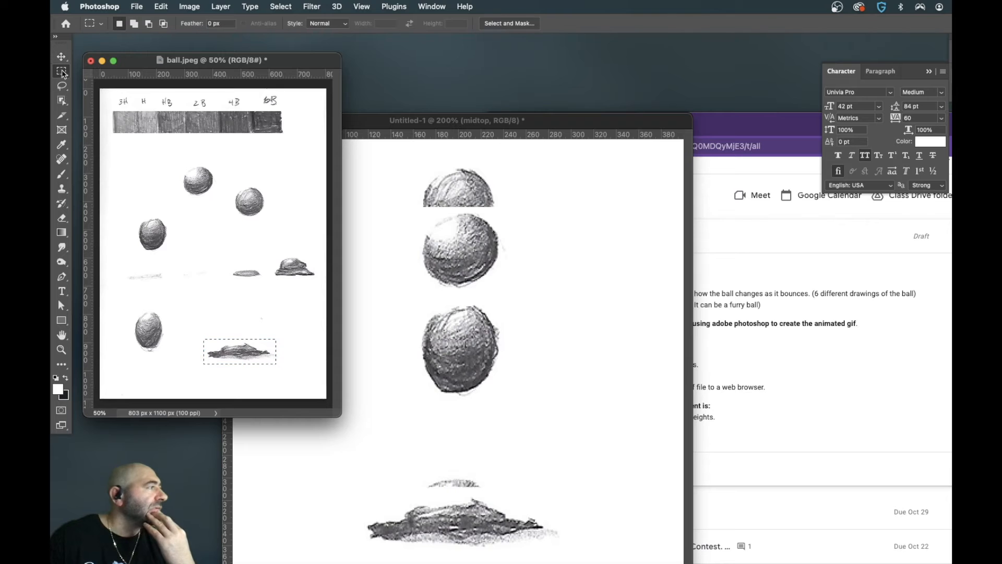
left_click_drag(132, 309, 165, 354)
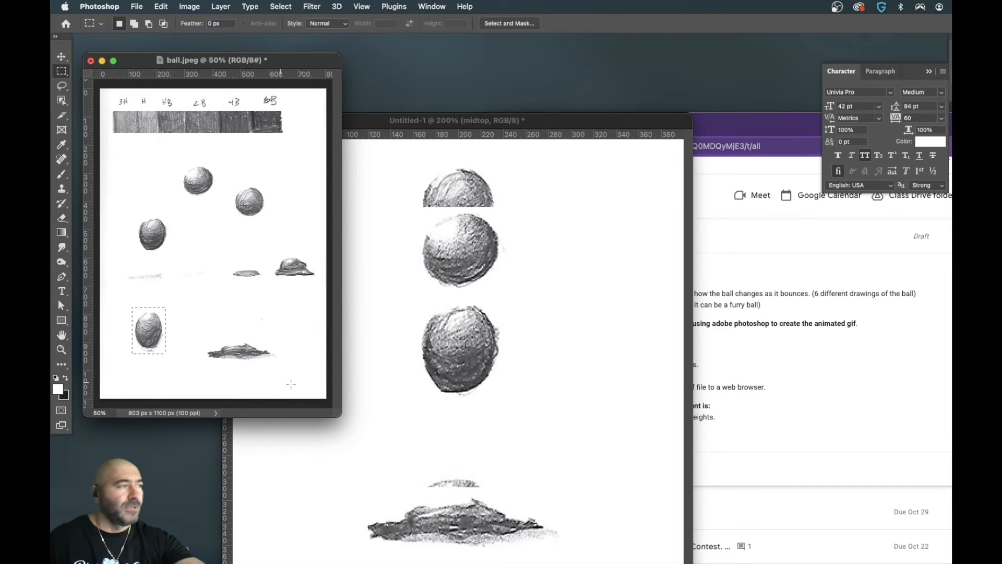
left_click(510, 409)
key("super+v")
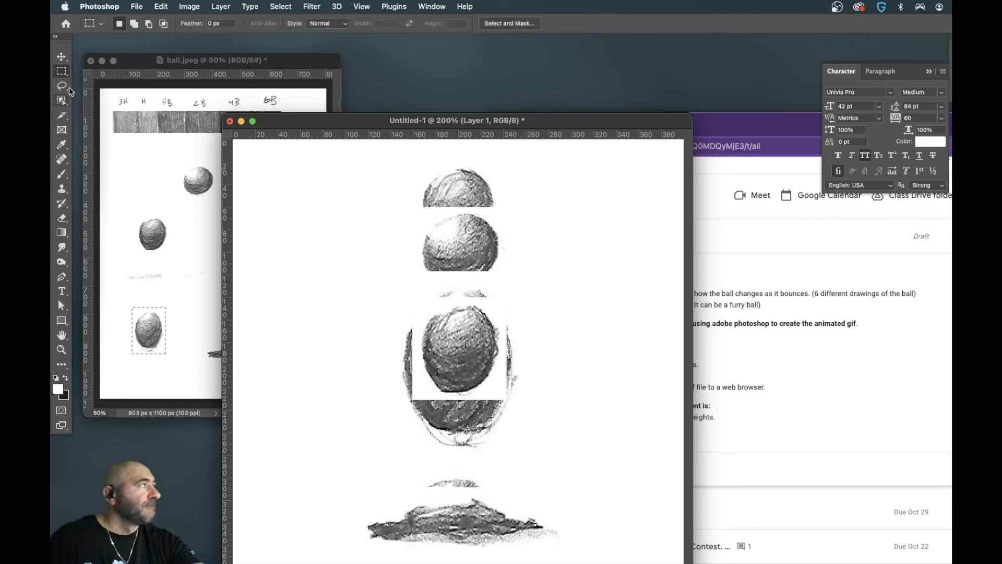
- Scale the pasted oval ball to 67.72% and move it slightly down into the gap above the squashed balls
left_click(63, 61)
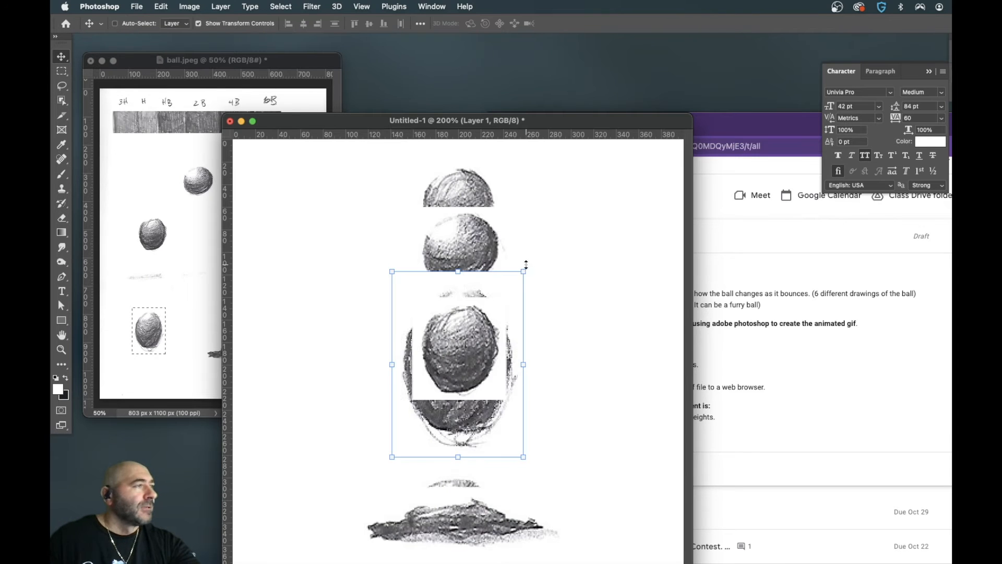
left_click_drag(458, 271, 458, 331)
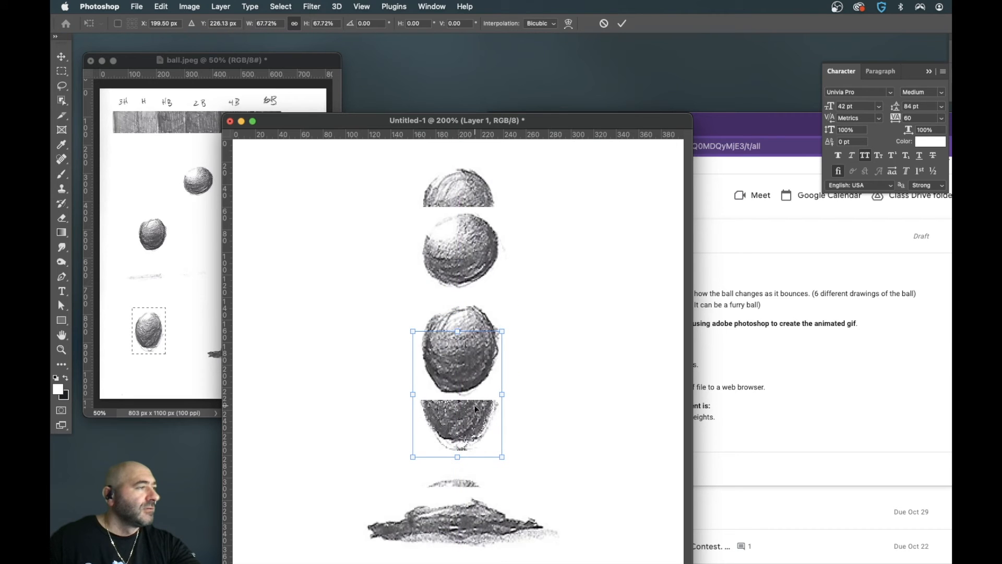
key("Return")
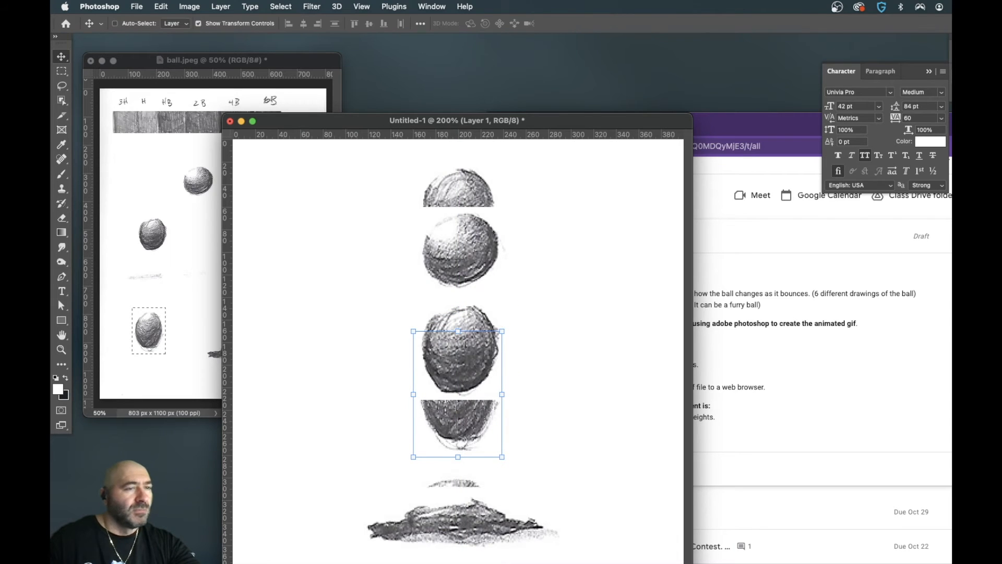
mouse_move(453, 424)
left_mouse_down()
mouse_move(457, 483)
mouse_move(456, 431)
left_mouse_up()
- Move the midBottom ball up about 20 px and the midtop ball up 10 px to make room for the oval ball
right_click(466, 323)
left_click(470, 325)
key("shift+Up")
key("shift+Up")
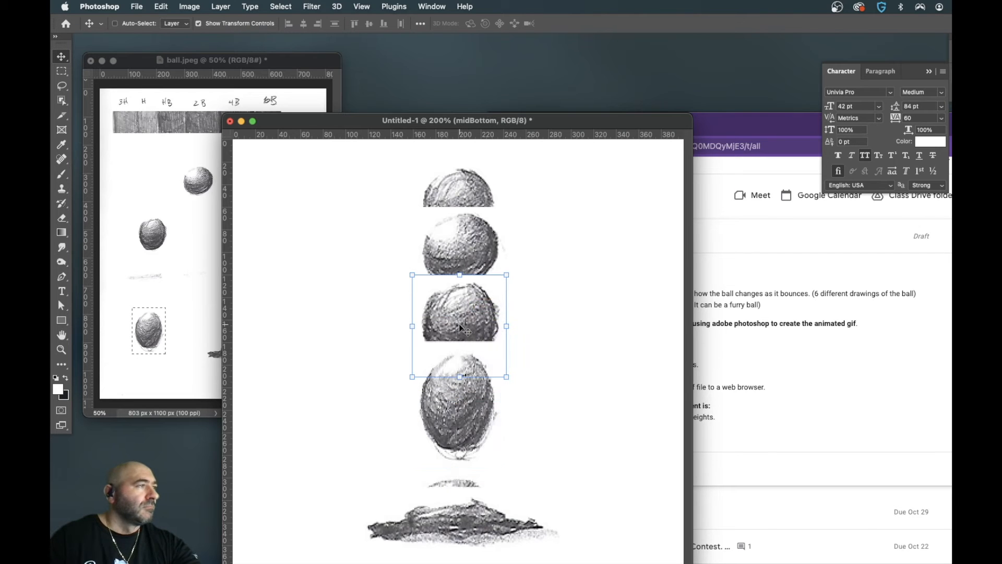
right_click(460, 255)
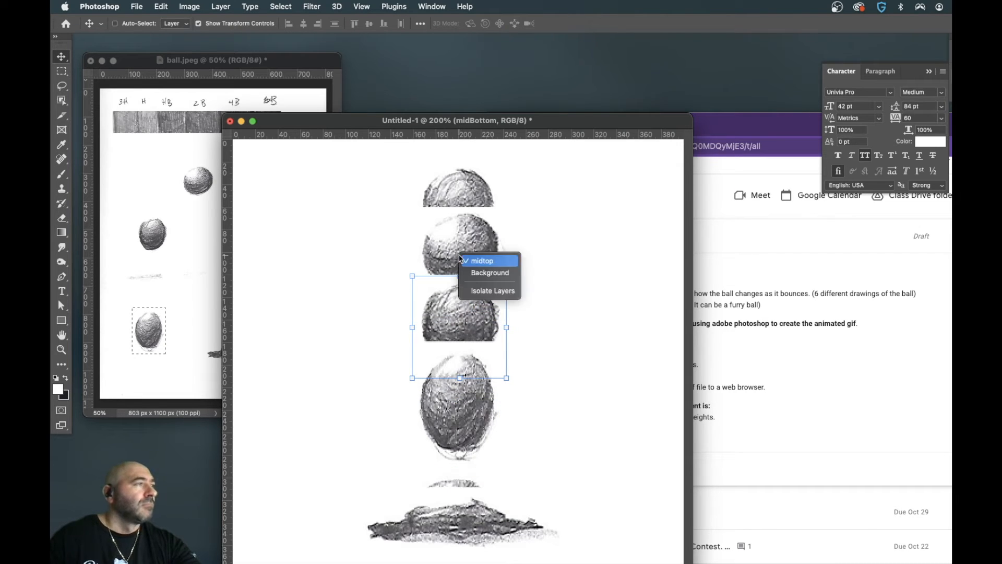
left_click(472, 259)
key("shift+Up")
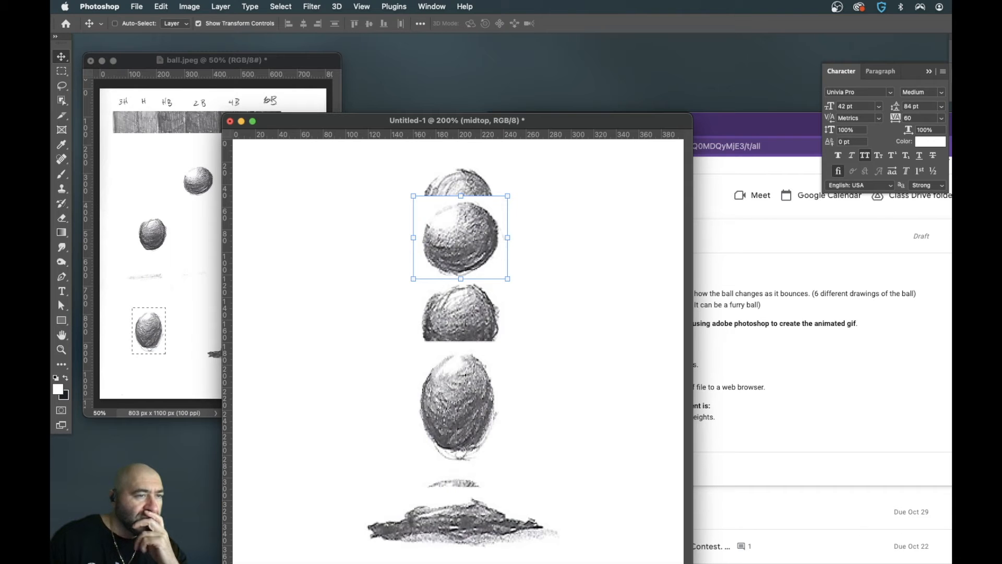
- Name the oval ball's layer First and move the document window up so the whole canvas shows
right_click(457, 407)
left_click(473, 413)
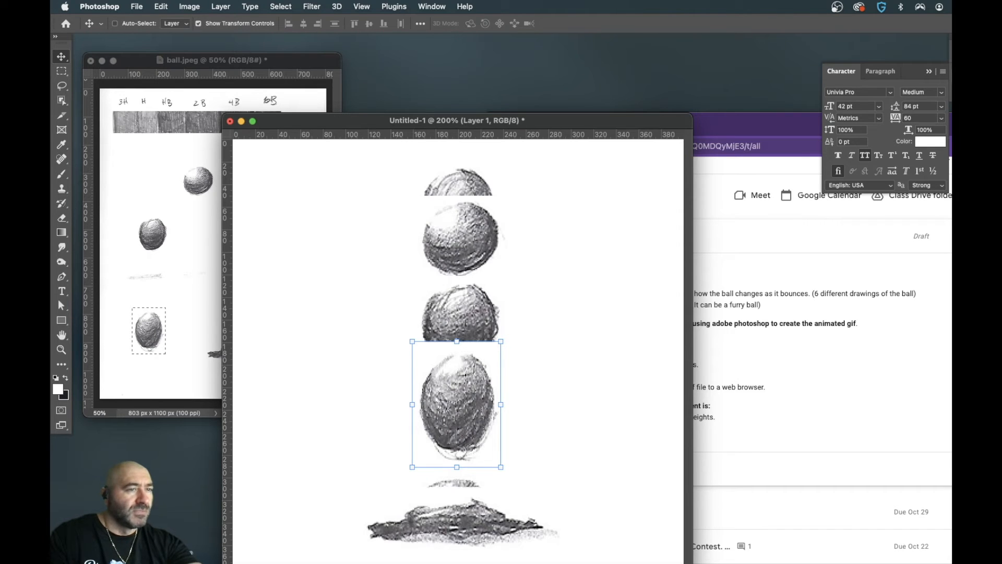
key("Return")
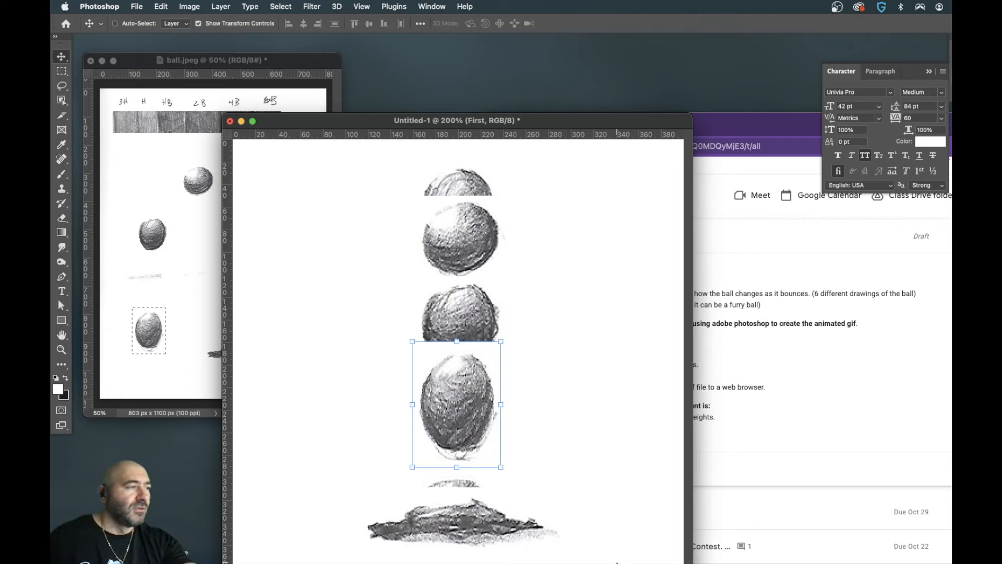
left_click_drag(566, 125, 574, 67)
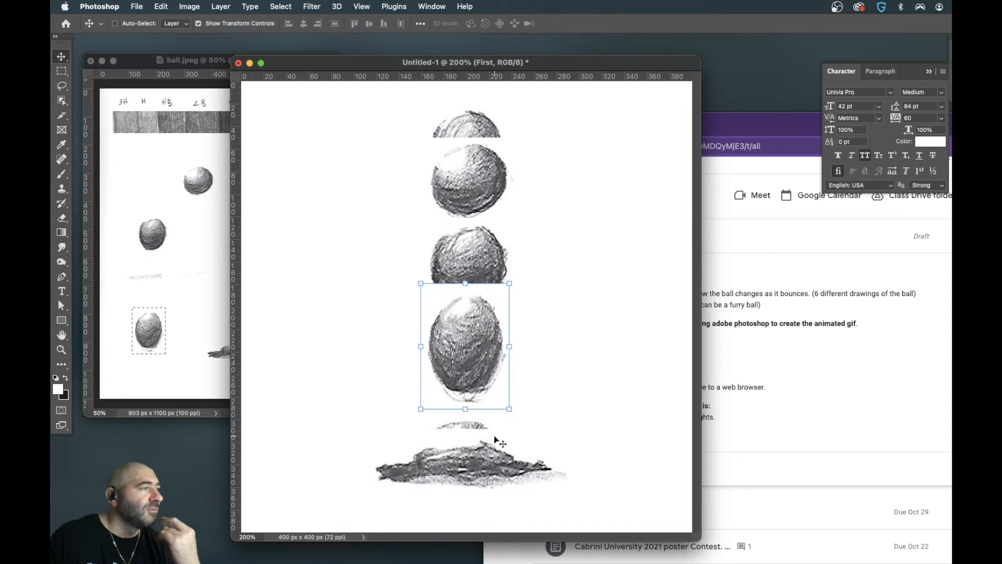
- Copy the small thin ellipse beside the dome-shaped ball in ball.jpeg, paste it into the new document and name its layer shadow
left_click(200, 351)
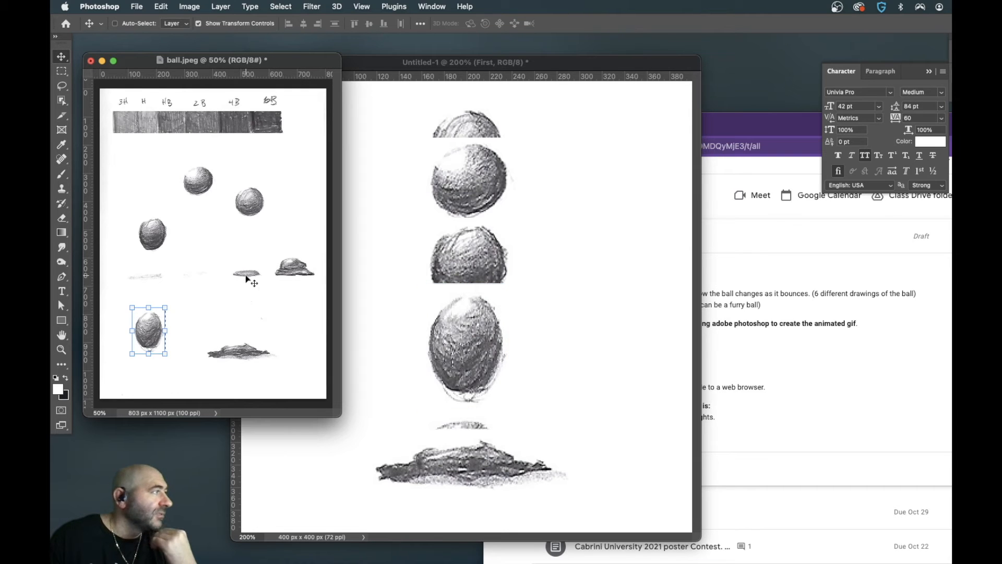
left_click(62, 71)
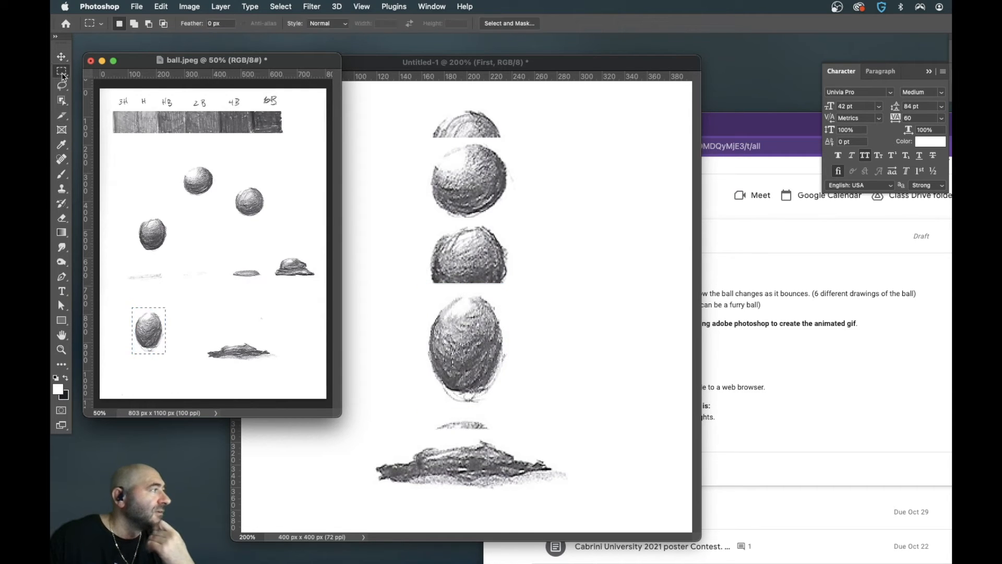
left_click_drag(230, 267, 264, 281)
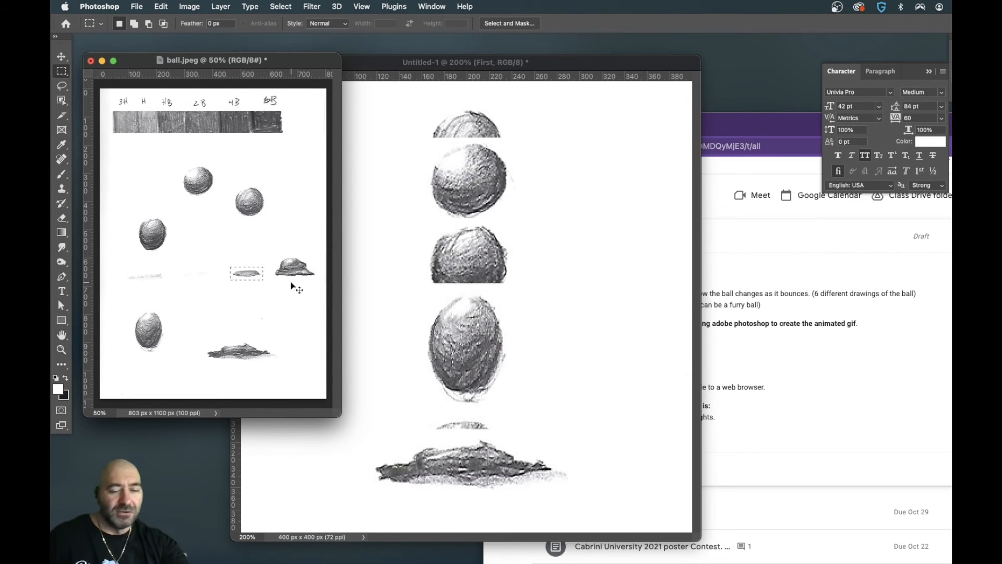
left_click(556, 389)
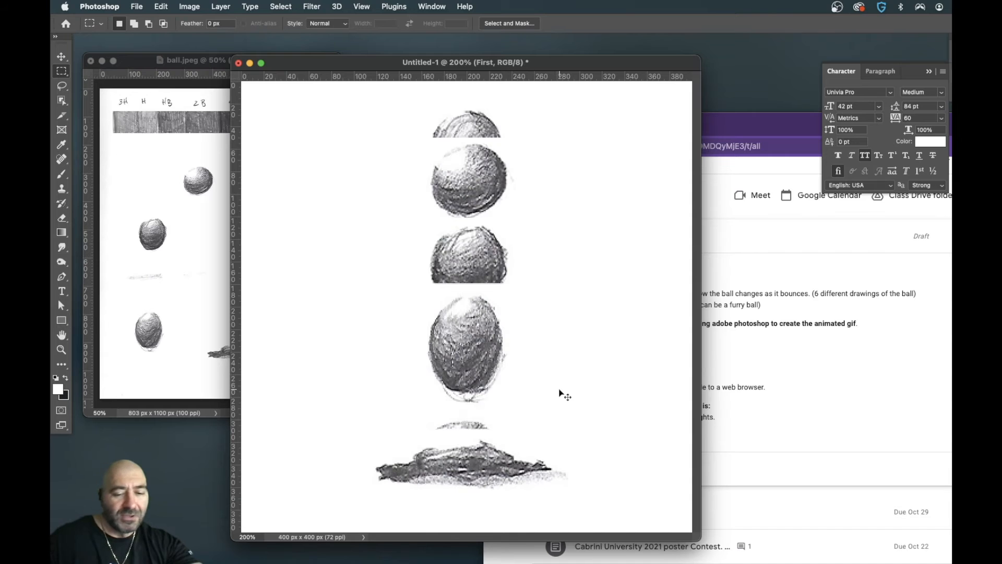
key("super+v")
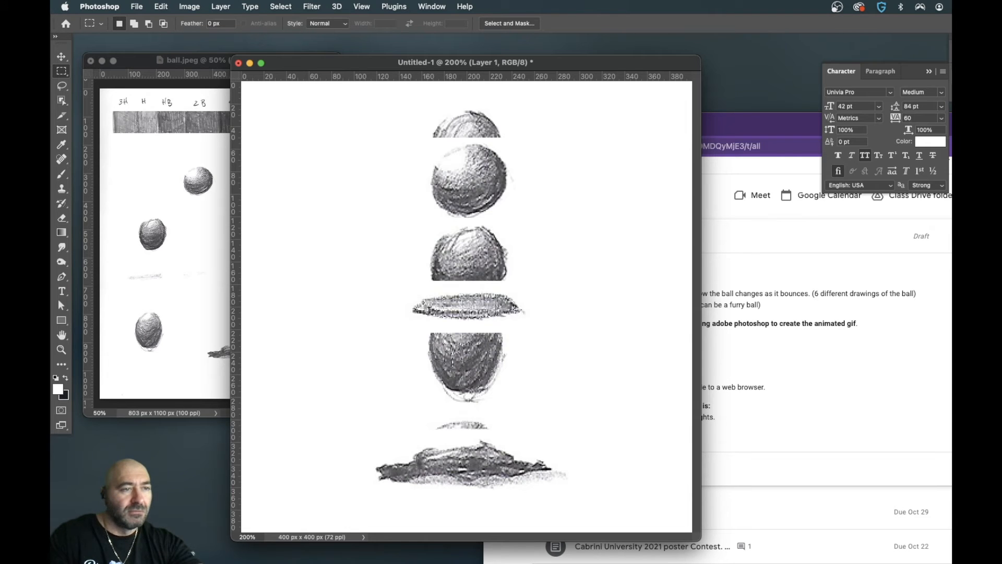
key("Return")
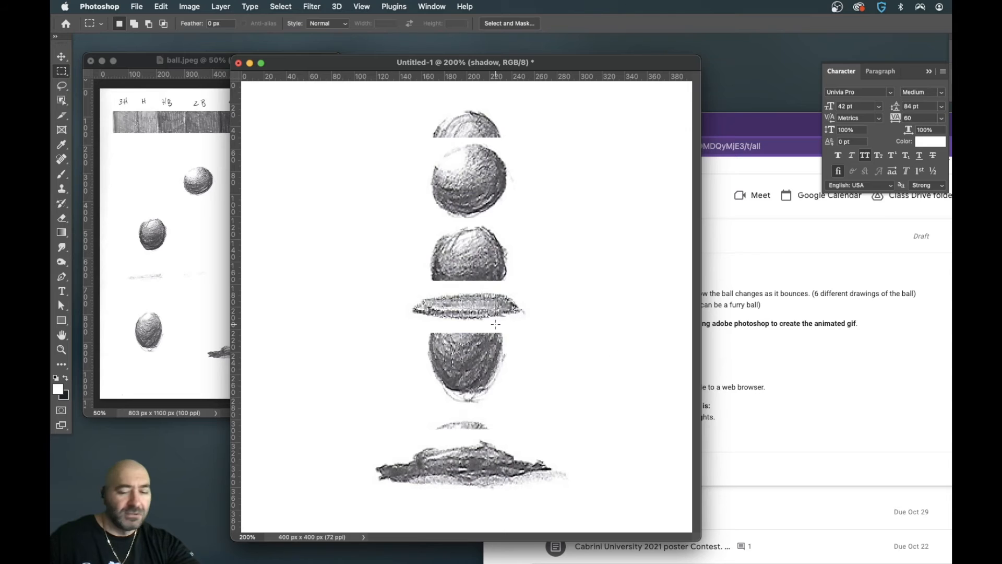
- Move the shadow ellipse to the lower centre of the canvas beneath the ball and set its layer opacity to 30%
key("v")
left_click_drag(483, 309, 491, 473)
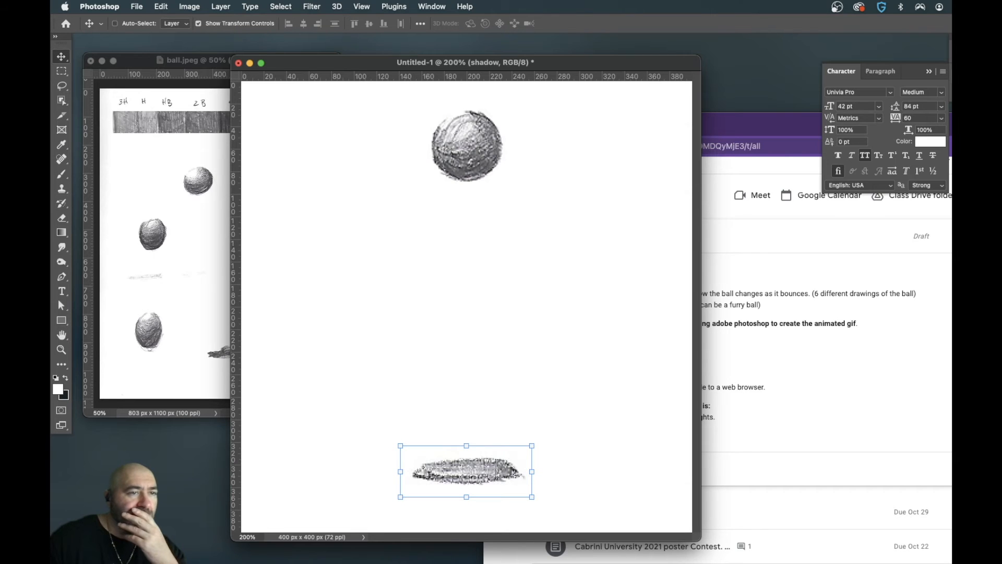
key("3")
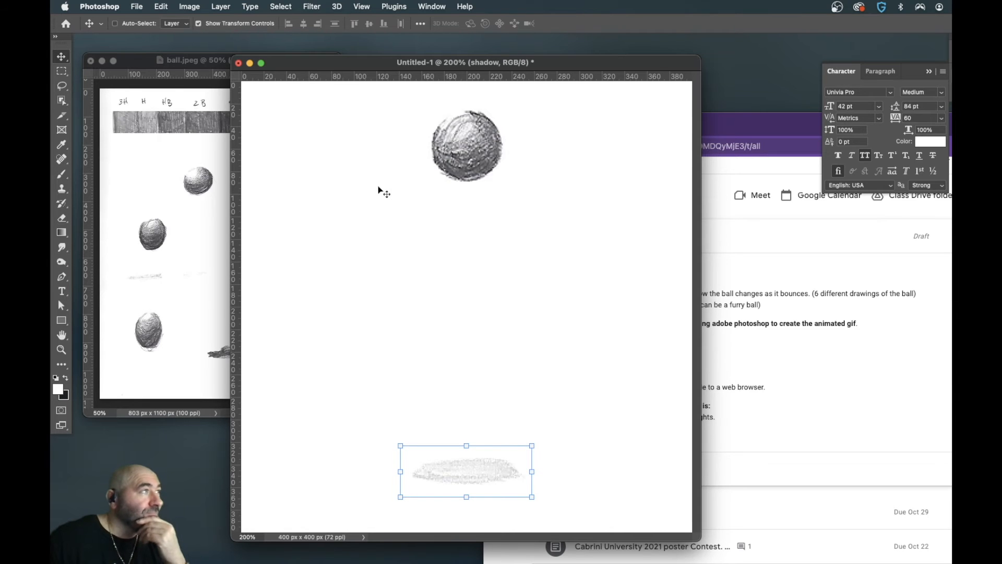
- Shift the document window slightly up, show the Timeline and play the bouncing ball animation
left_click_drag(498, 63, 489, 51)
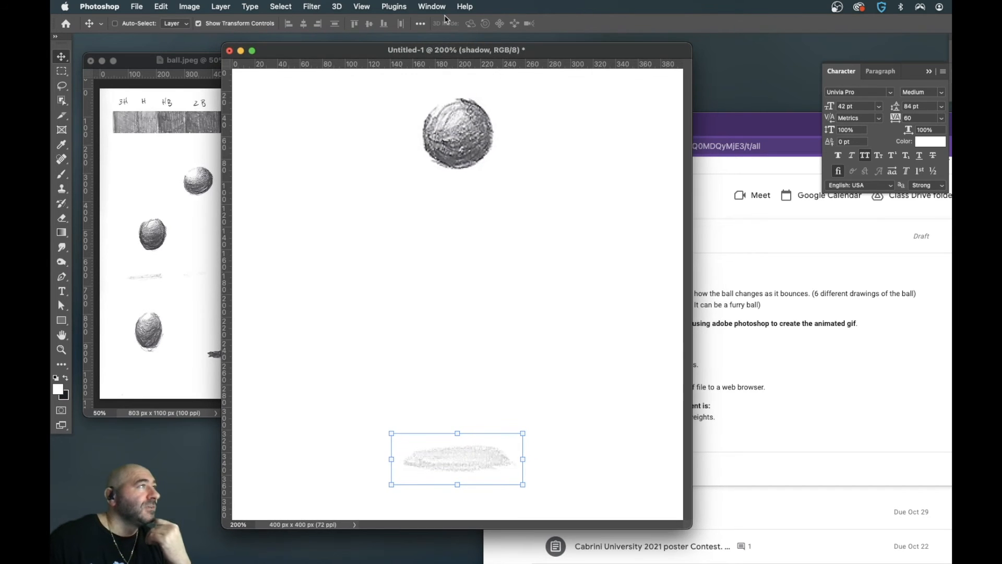
left_click(437, 8)
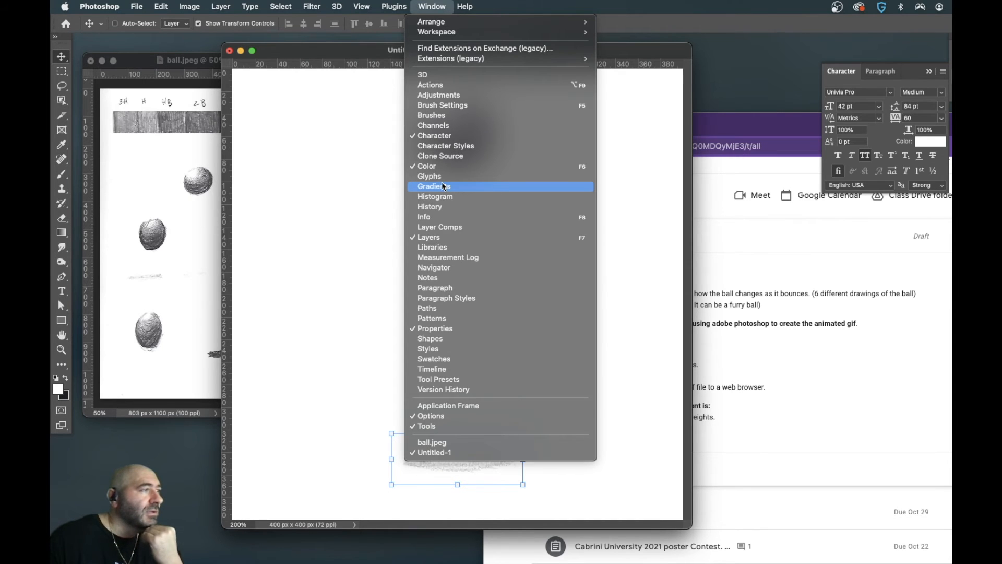
left_click(436, 370)
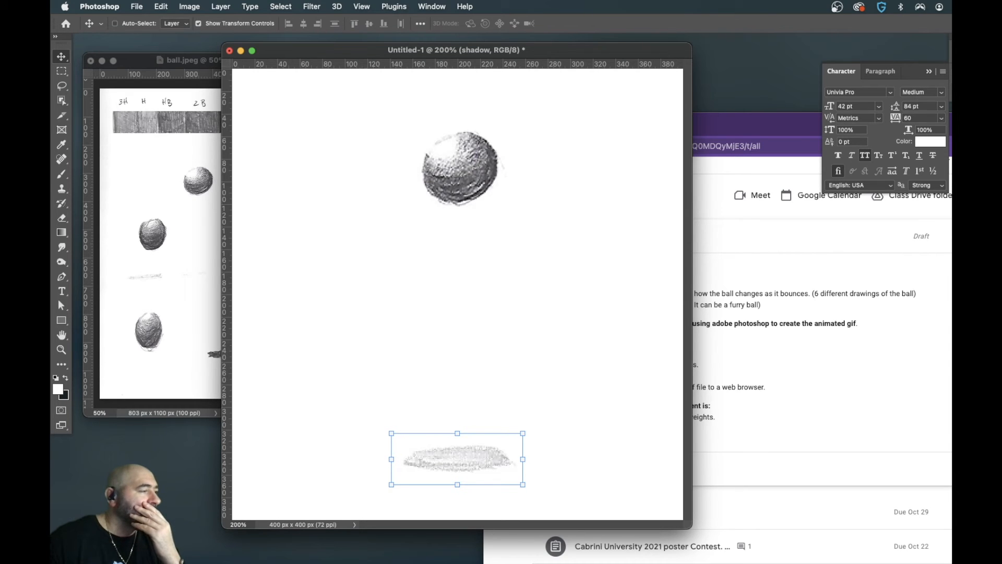
key("space")
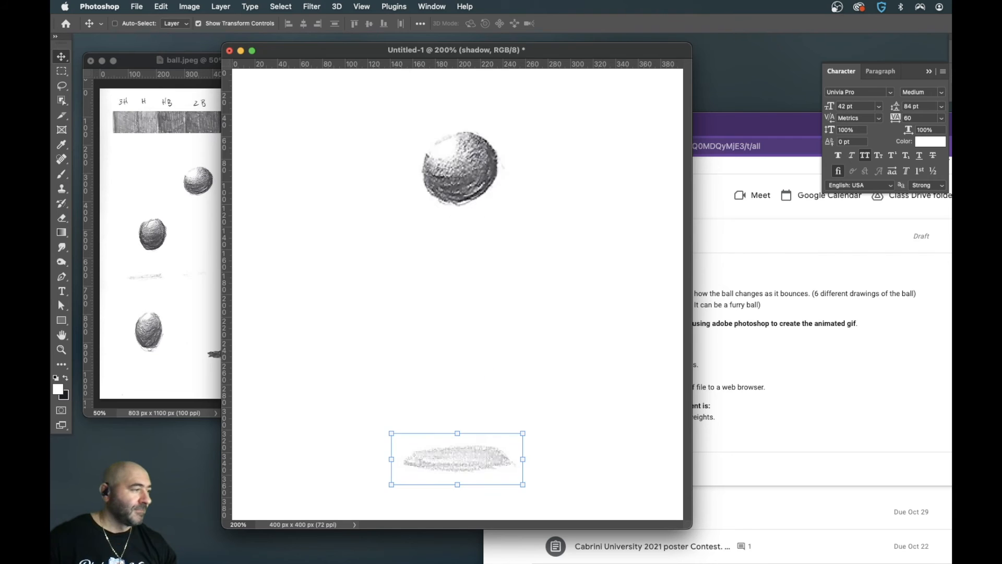
- Scale the shadow down in two passes, first to 90.20% and finally to 76.75%
key("super+minus")
key("super+minus")
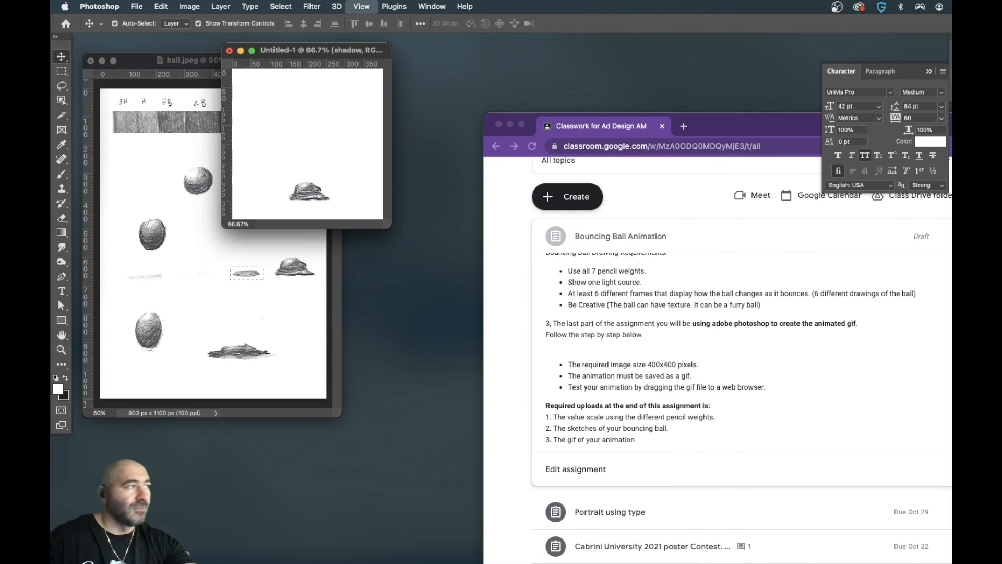
key("super+plus")
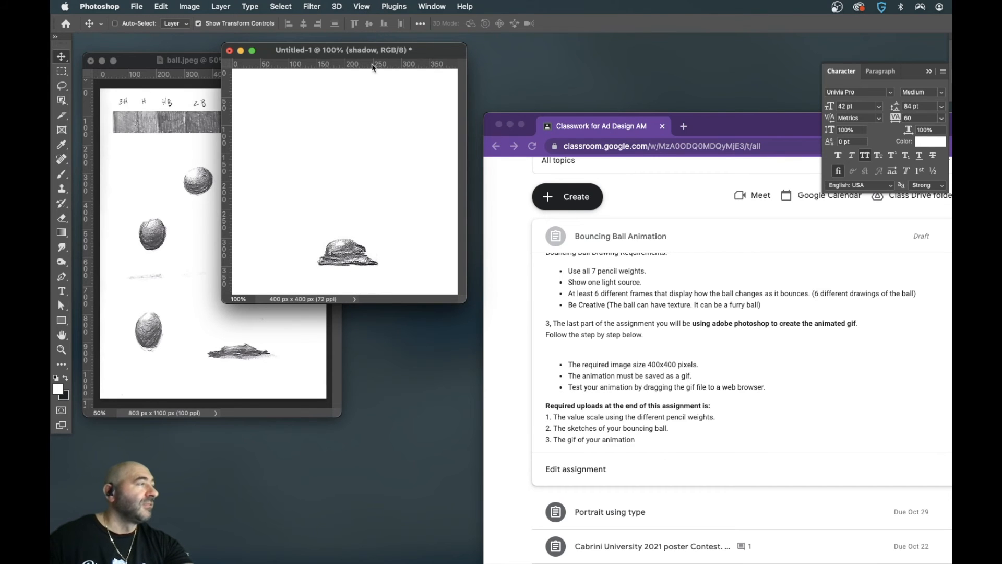
left_click_drag(368, 54, 360, 180)
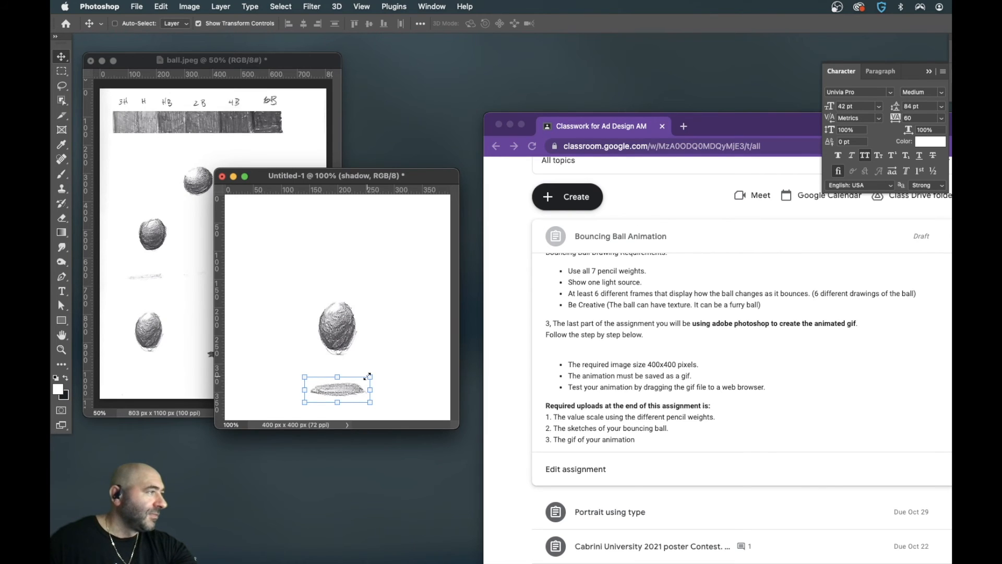
left_click_drag(370, 375, 366, 380)
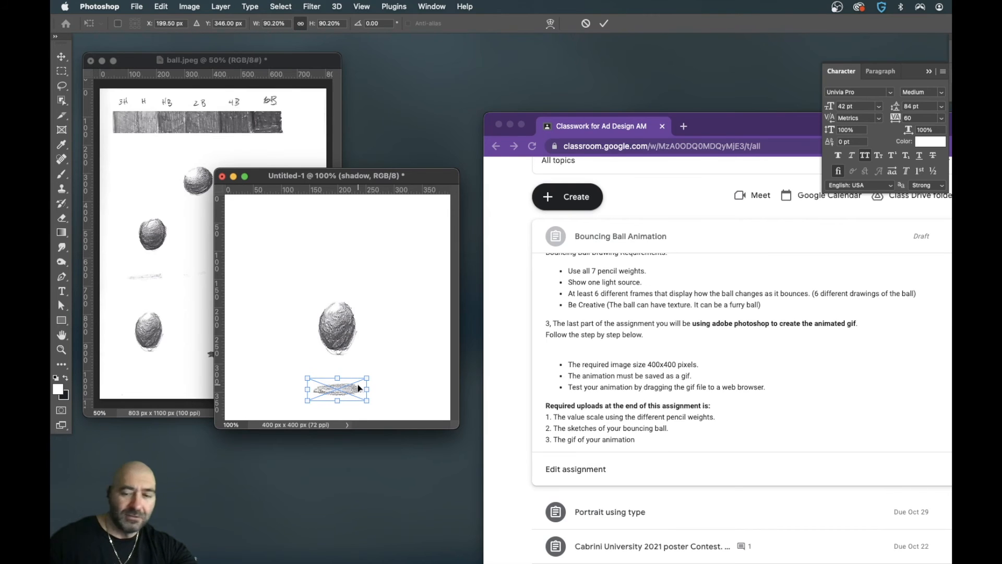
key("Return")
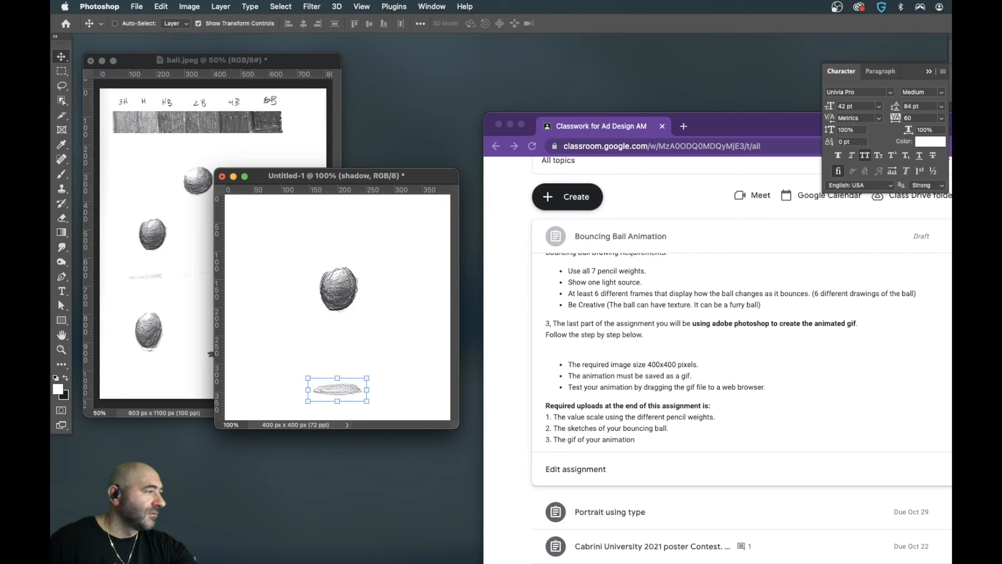
left_click_drag(367, 378, 364, 379)
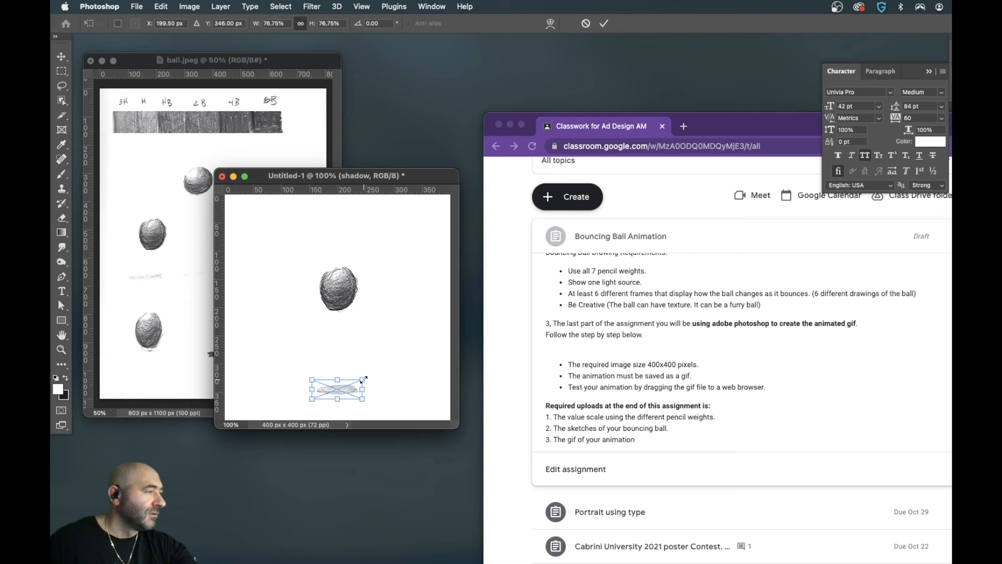
key("Return")
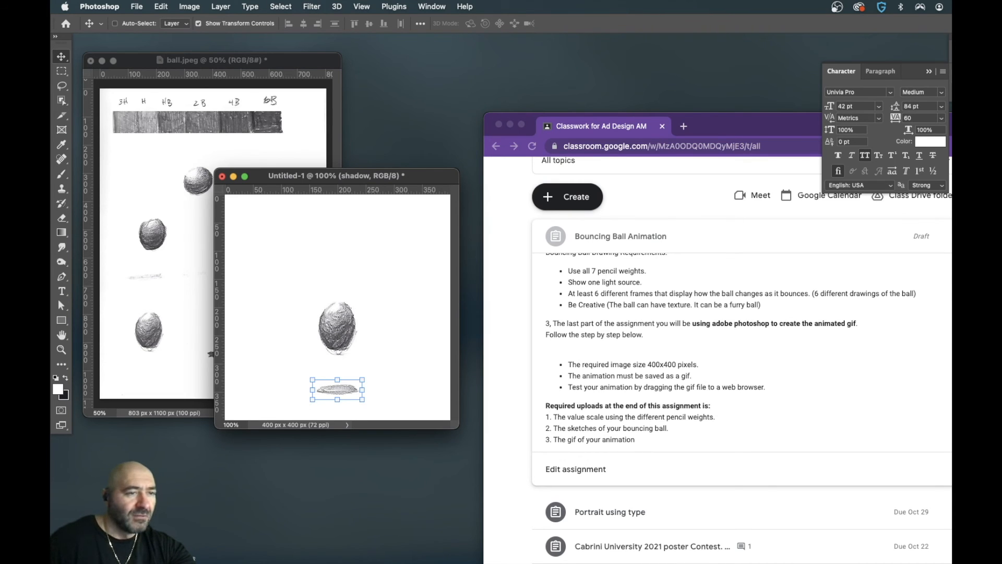
- Duplicate the shadow layer, enlarge the copy under the second-highest ball to 91.79% and play the animation
key("super+j")
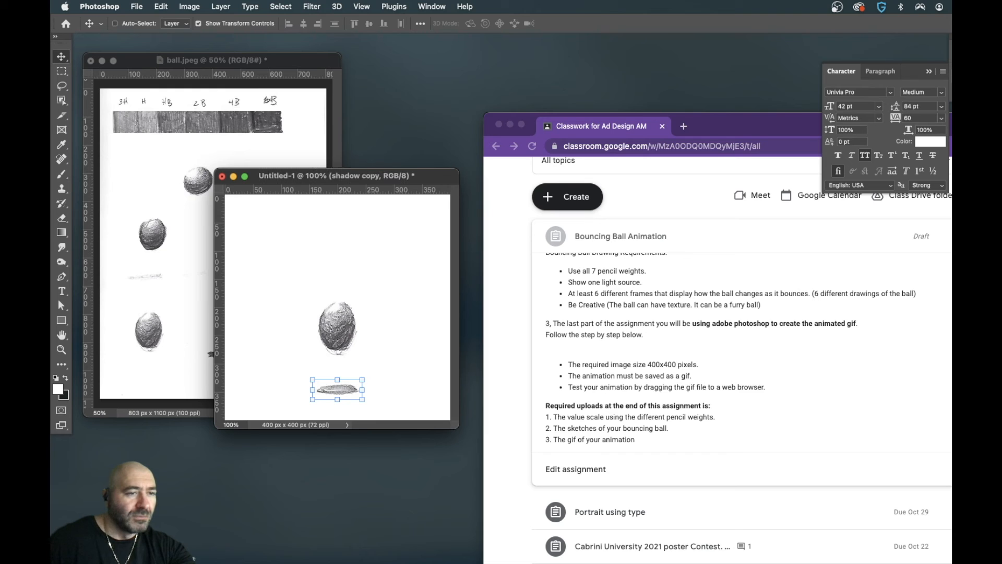
key("super+j")
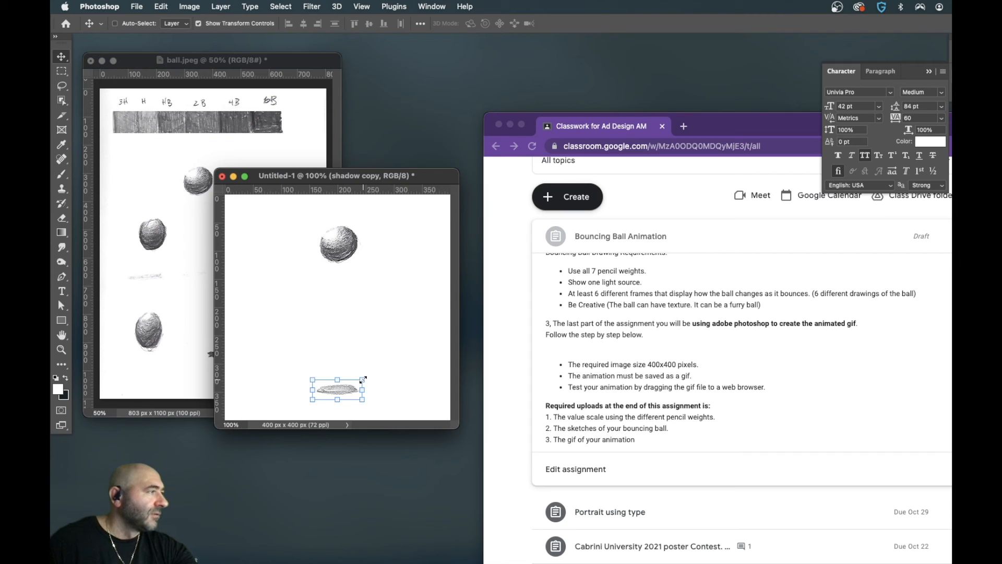
left_click_drag(338, 380, 341, 375)
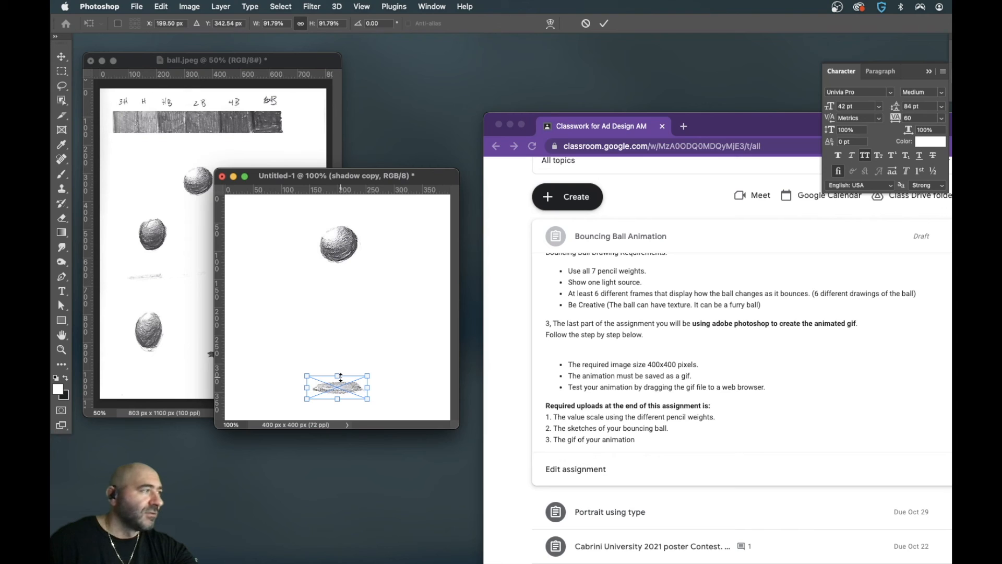
key("Return")
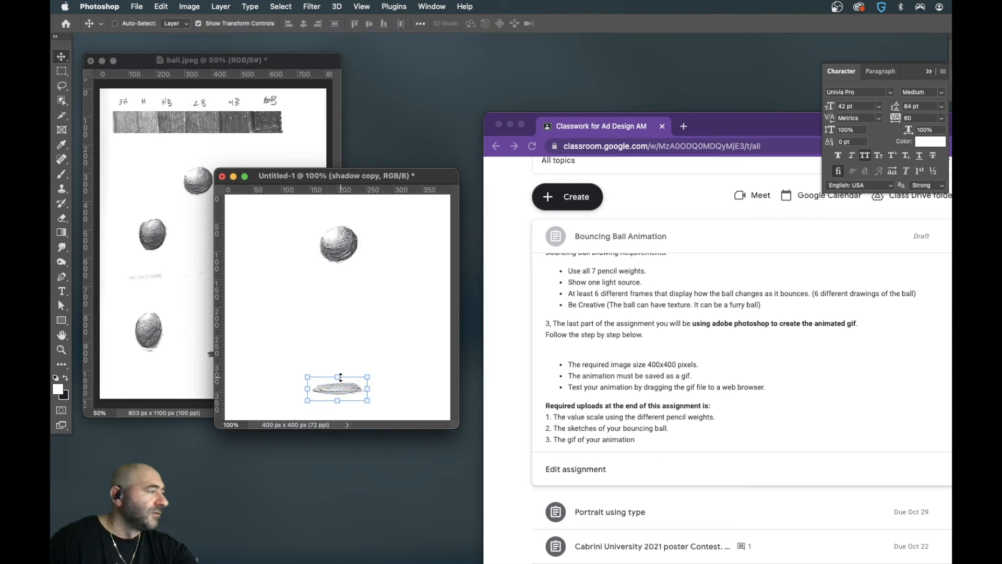
key("space")
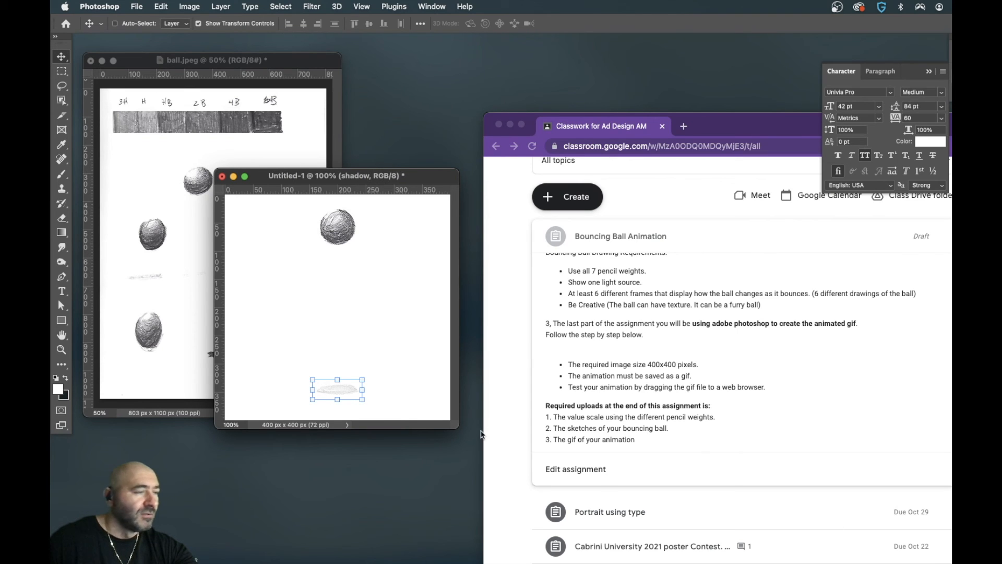
- Scale the faint original shadow under the highest ball to 99.67%, nudge it down a few pixels and play the animation
key("super+t")
left_click_drag(338, 377, 338, 374)
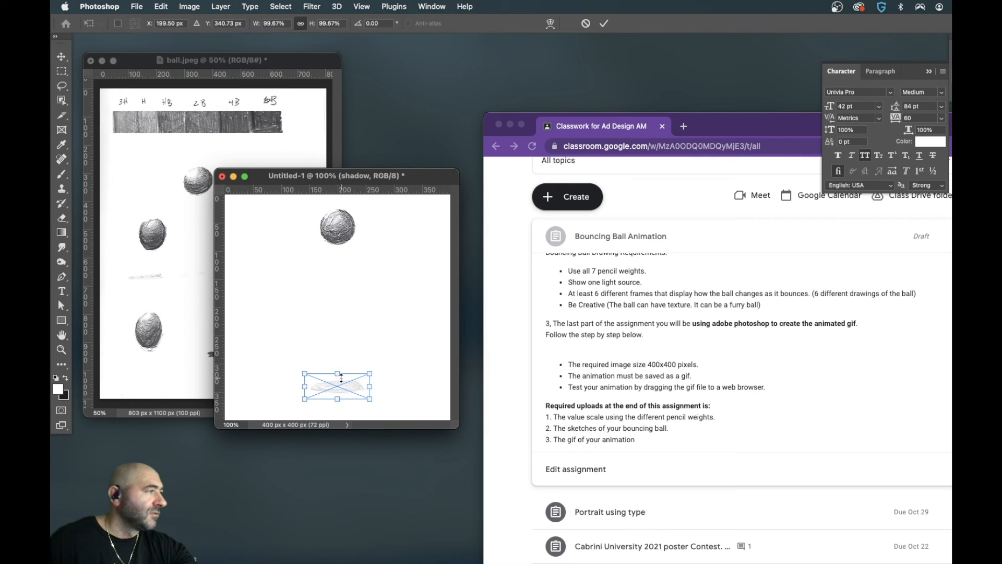
key("Down")
key("Down")
key("Down")
key("Down")
key("Down")
key("Down")
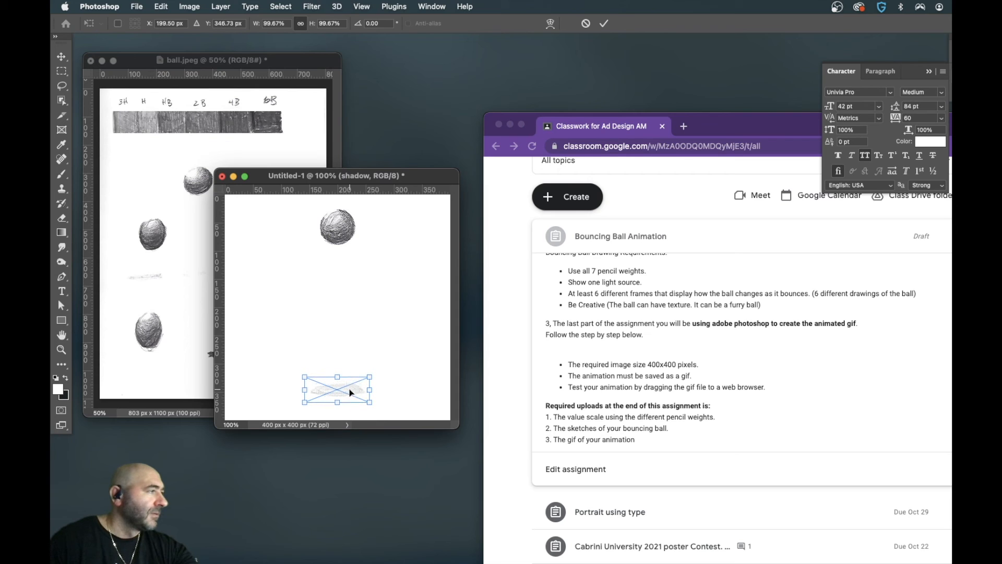
key("Return")
key("space")
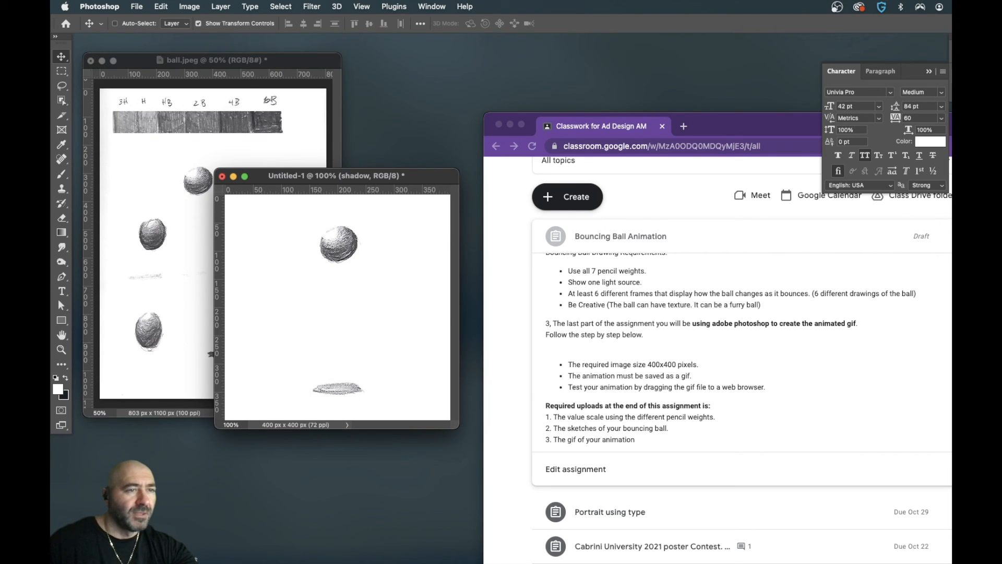
- Duplicate the shadow for the lower ball frames, scale the copy under the oval ball to 65.04% and play the animation
key("super+j")
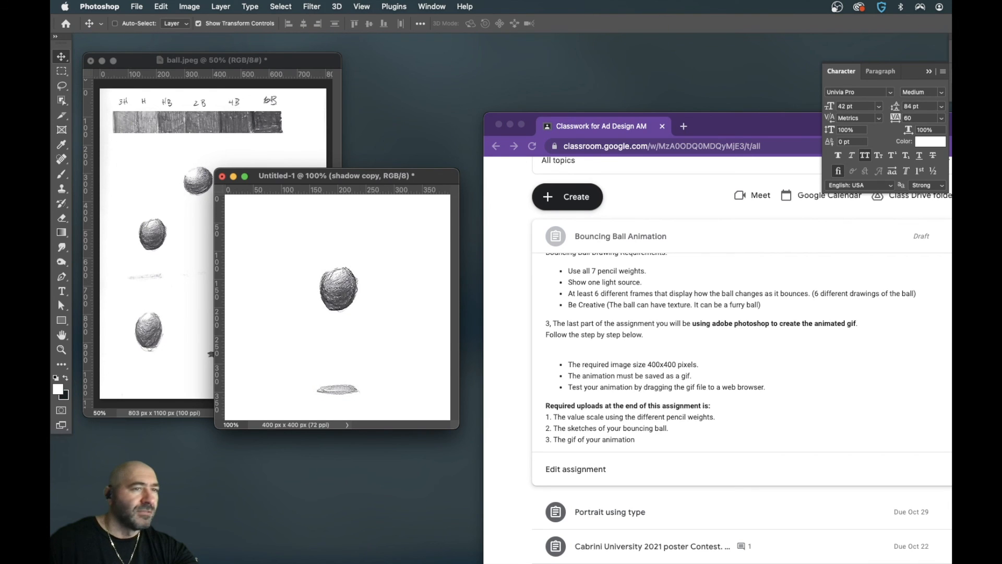
key("super+j")
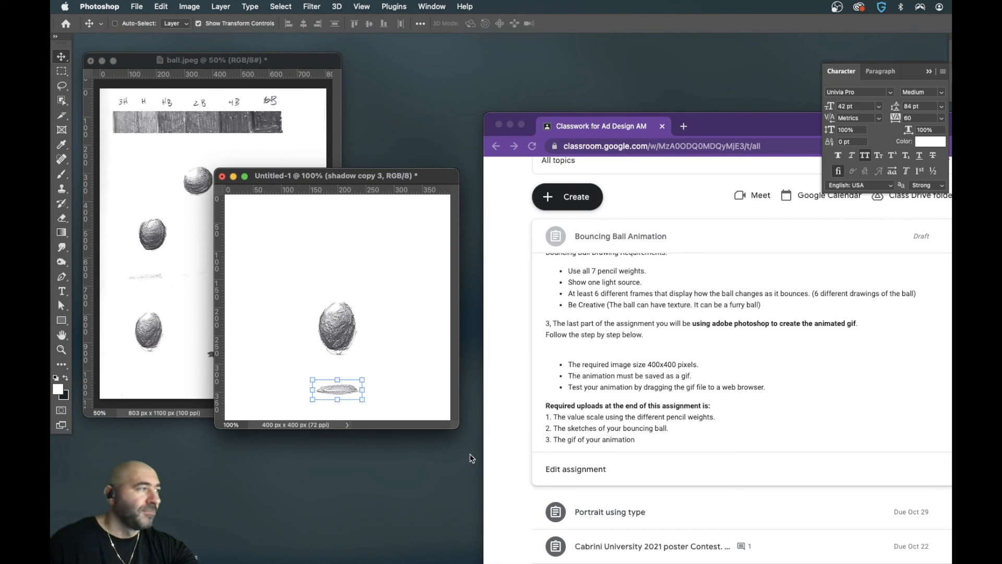
left_click_drag(361, 379, 357, 381)
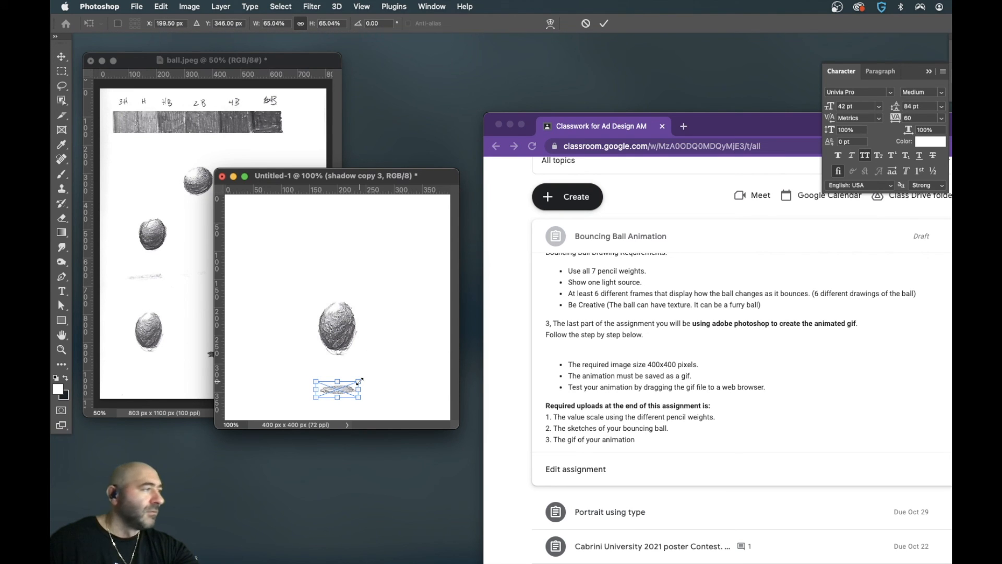
key("Return")
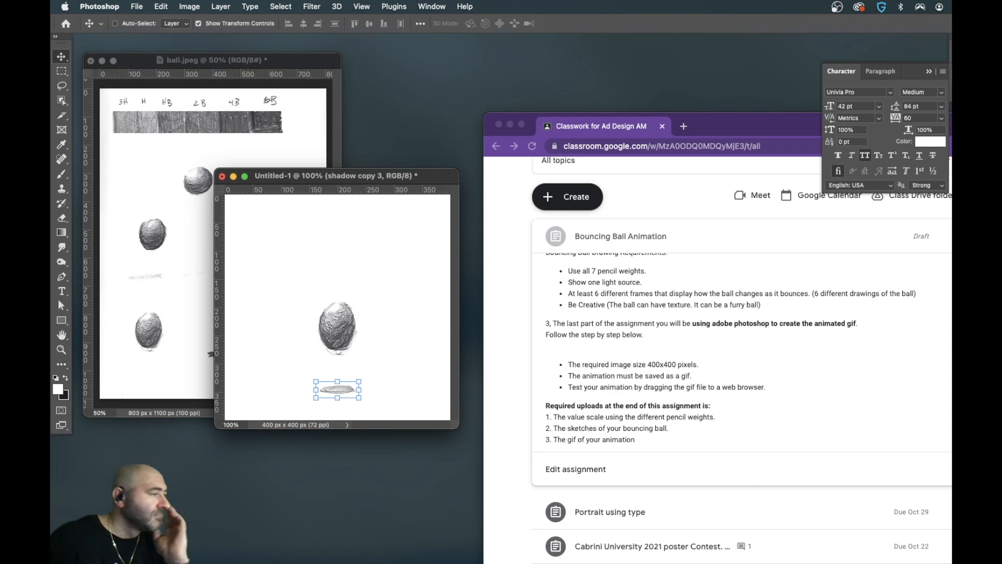
key("space")
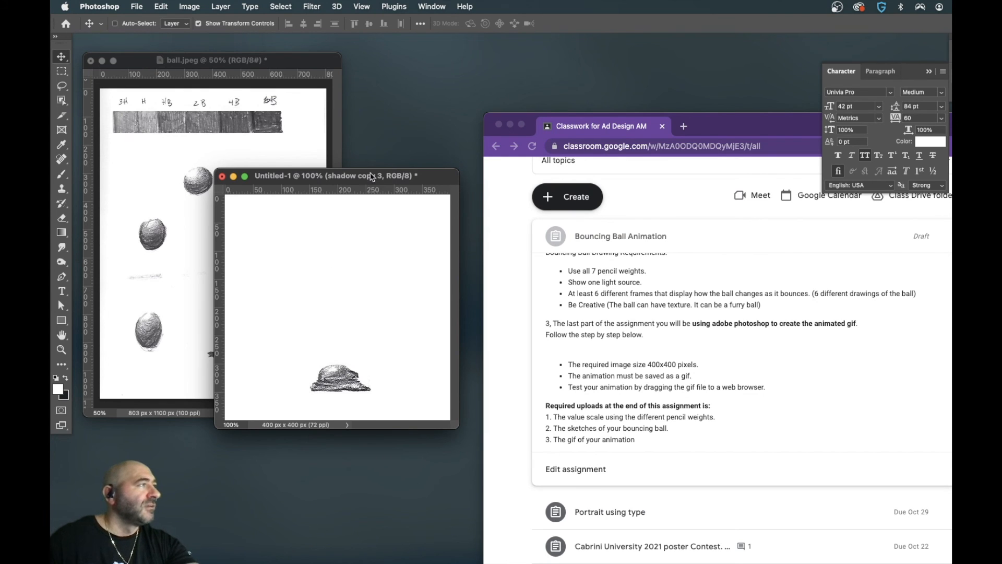
- Move the document window aside and open the Save for Web (Legacy) export for the animation
left_click_drag(373, 177, 338, 208)
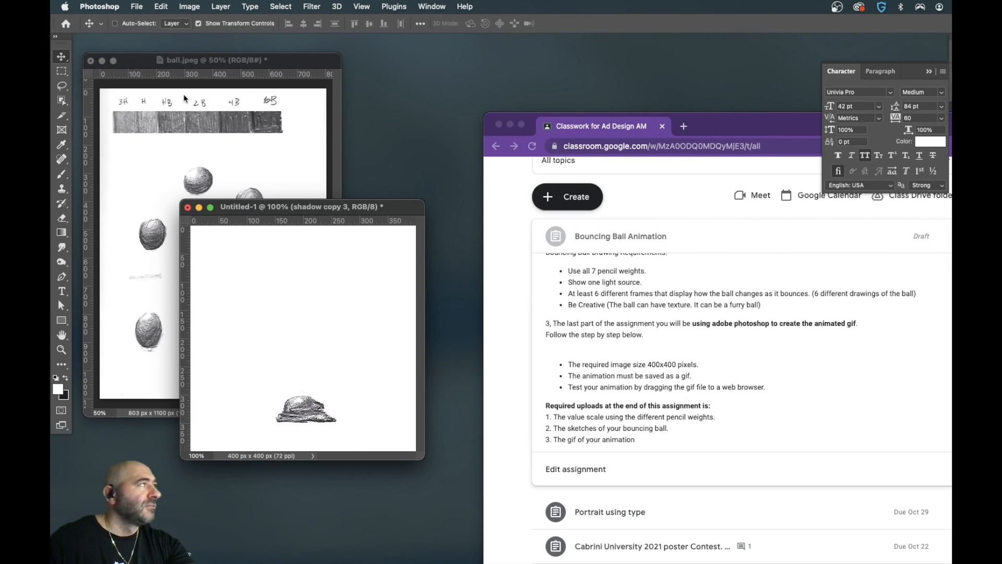
left_click(137, 7)
mouse_move(146, 168)
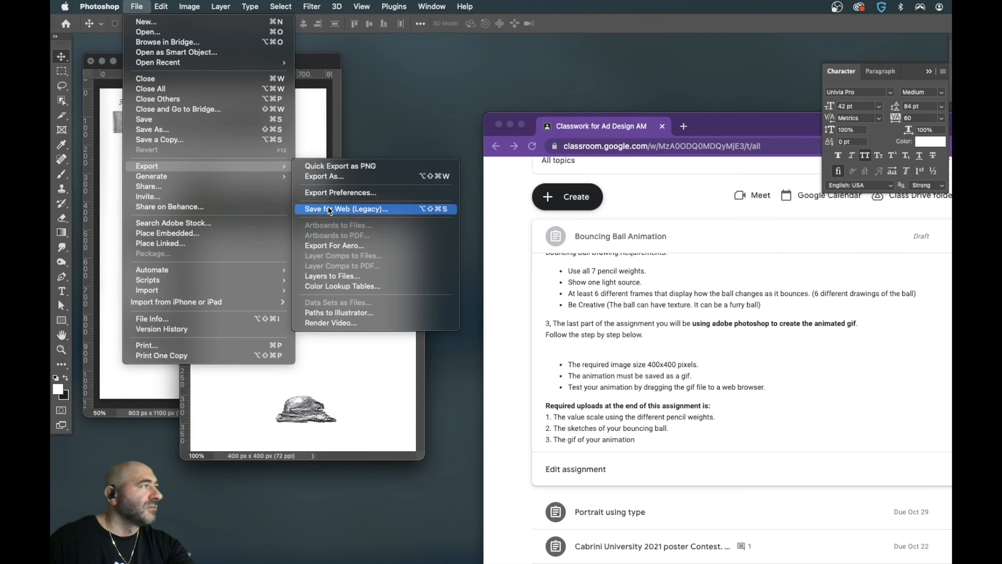
left_click(330, 208)
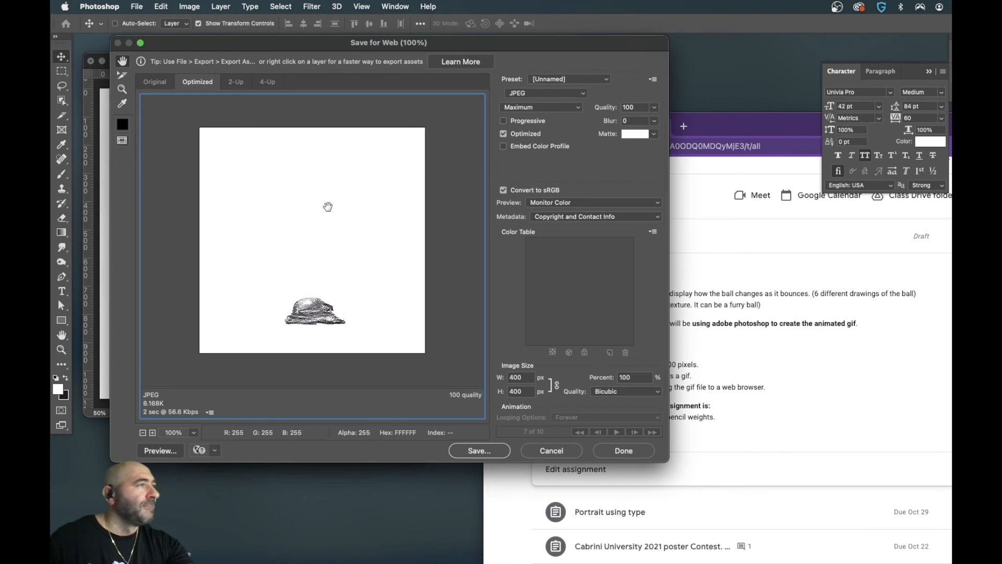
- Set the export format to GIF, preview the animation in the web browser and close the preview
left_click(543, 94)
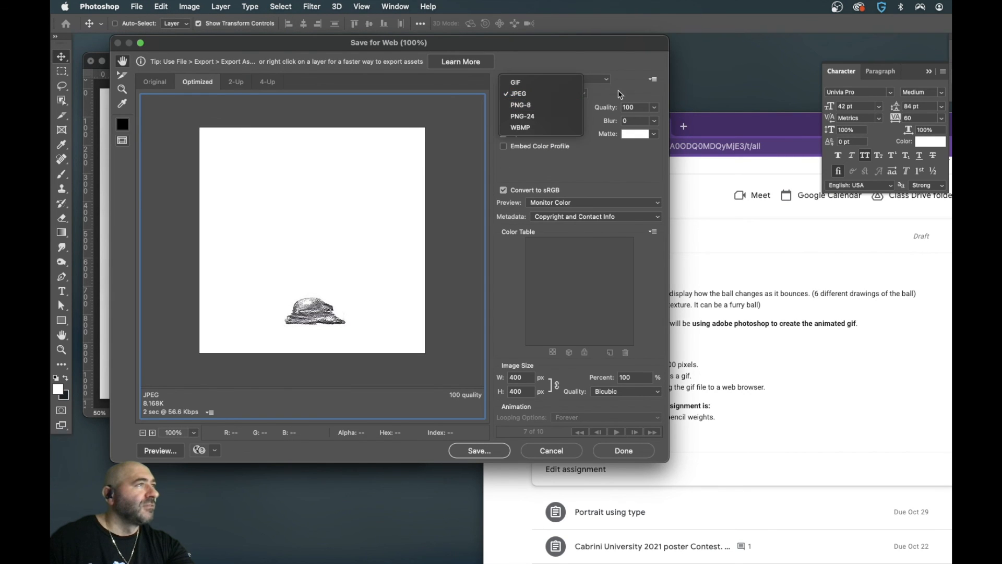
left_click(548, 83)
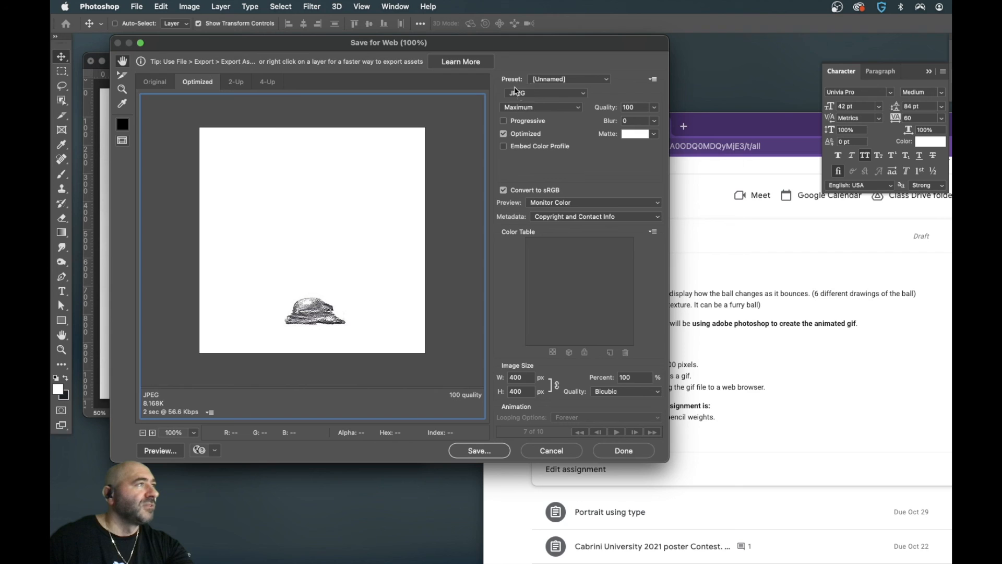
left_click(527, 95)
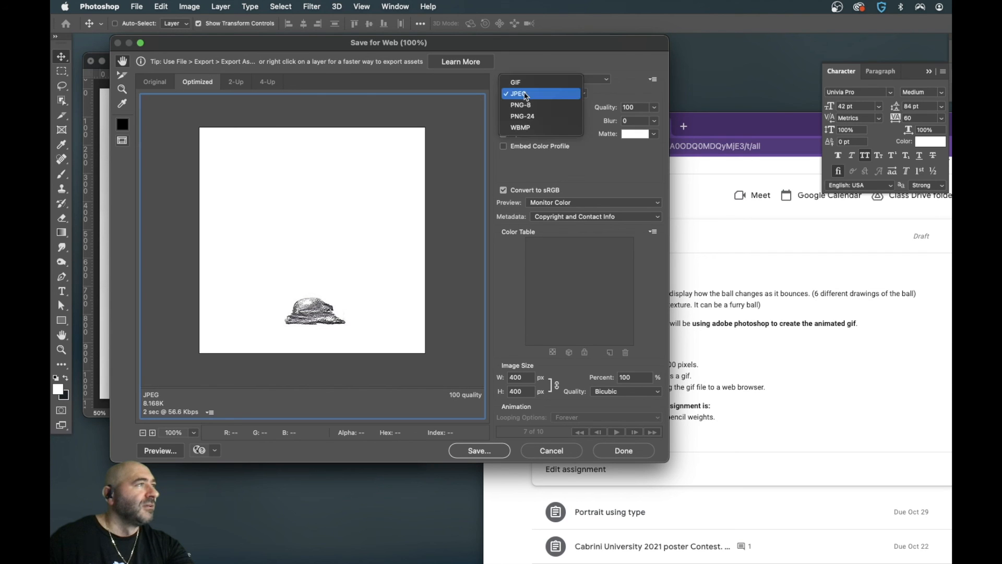
left_click(521, 83)
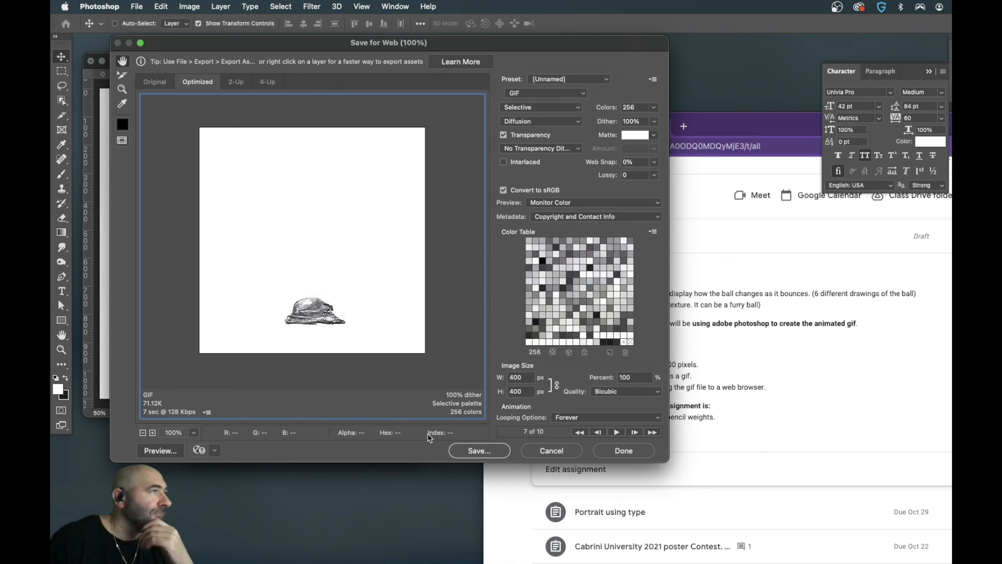
left_click(164, 453)
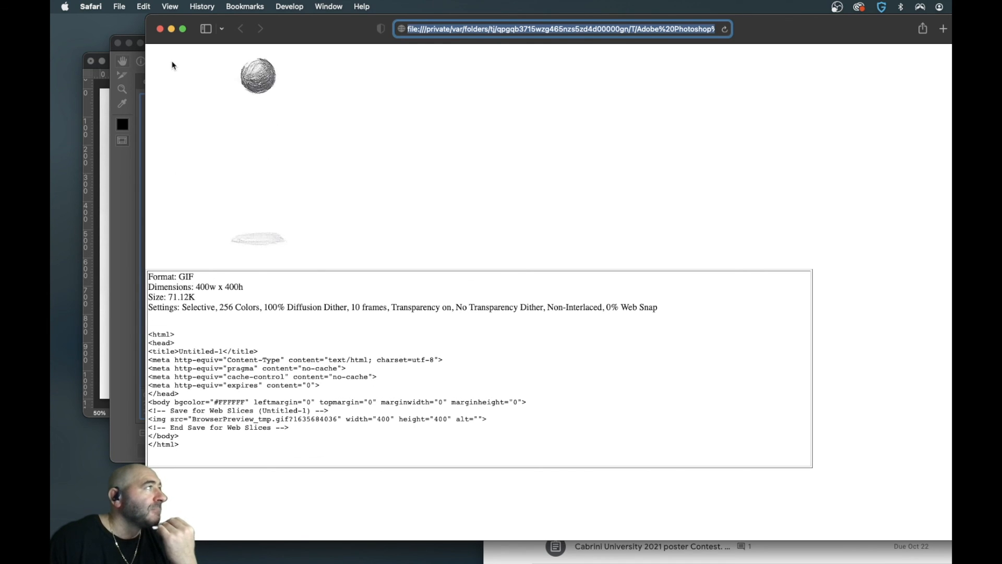
left_click(159, 29)
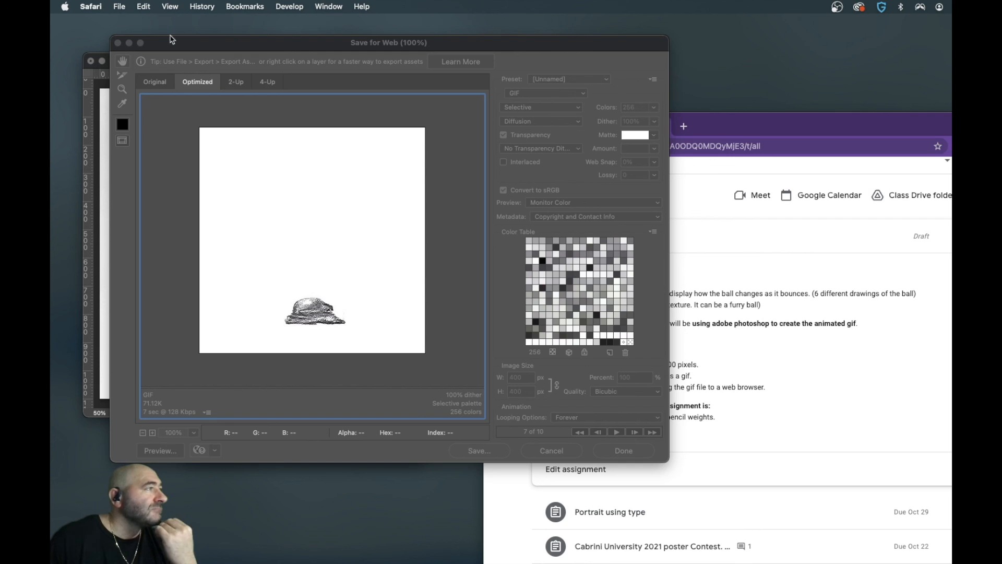
- Reduce the GIF export to 64 colors and open the save dialog with the Desktop as destination
left_click(346, 337)
left_click(653, 107)
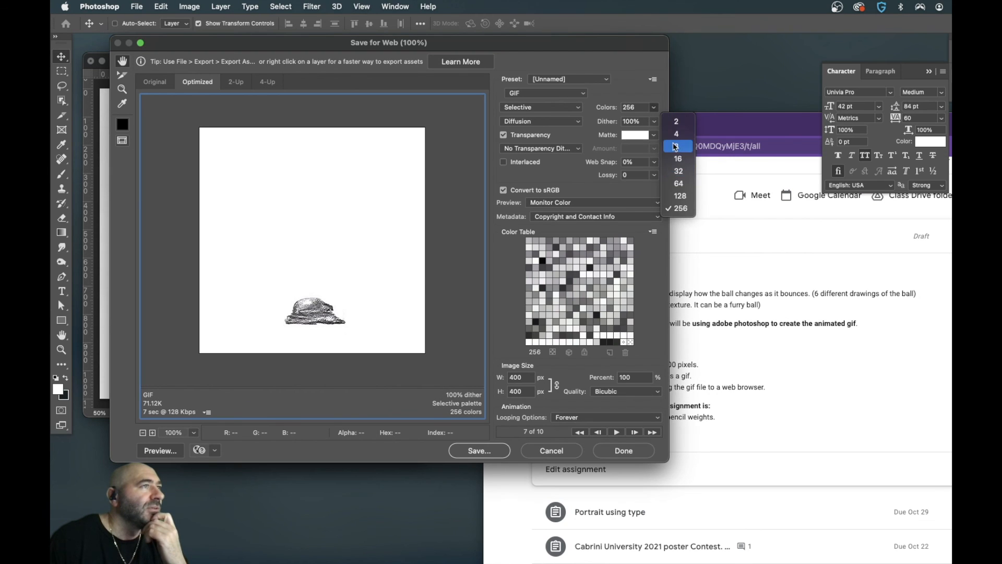
left_click(679, 184)
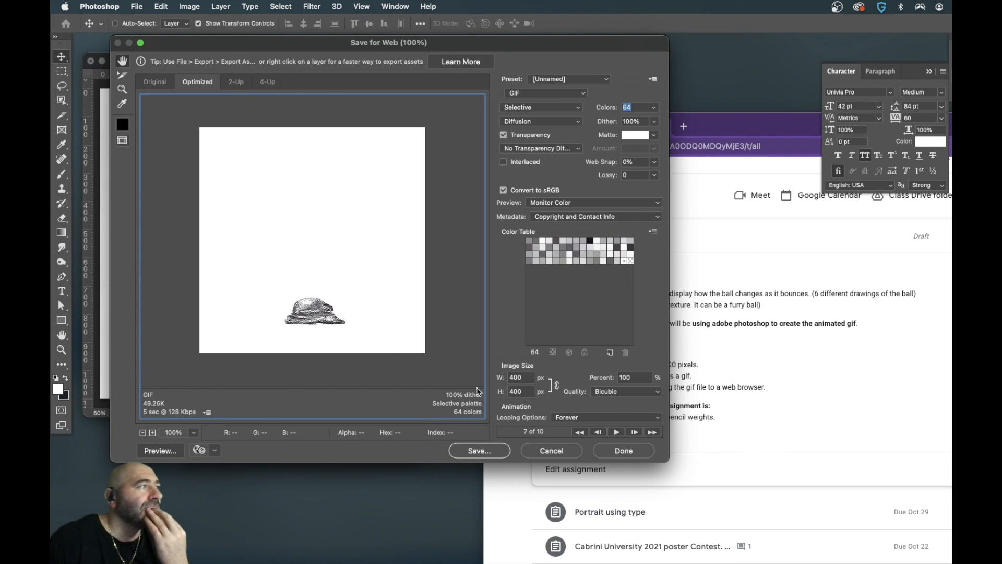
left_click(479, 450)
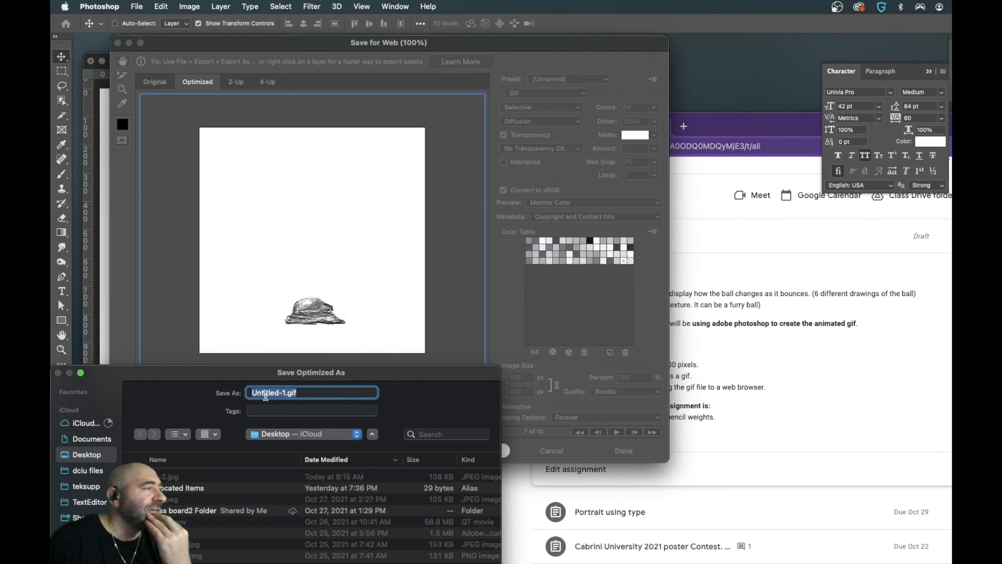
double_click(268, 394)
- Switch to Google Classroom in Chrome and check the Bouncing Ball Animation assignment and its rubric for the GIF file naming requirement
left_click(692, 435)
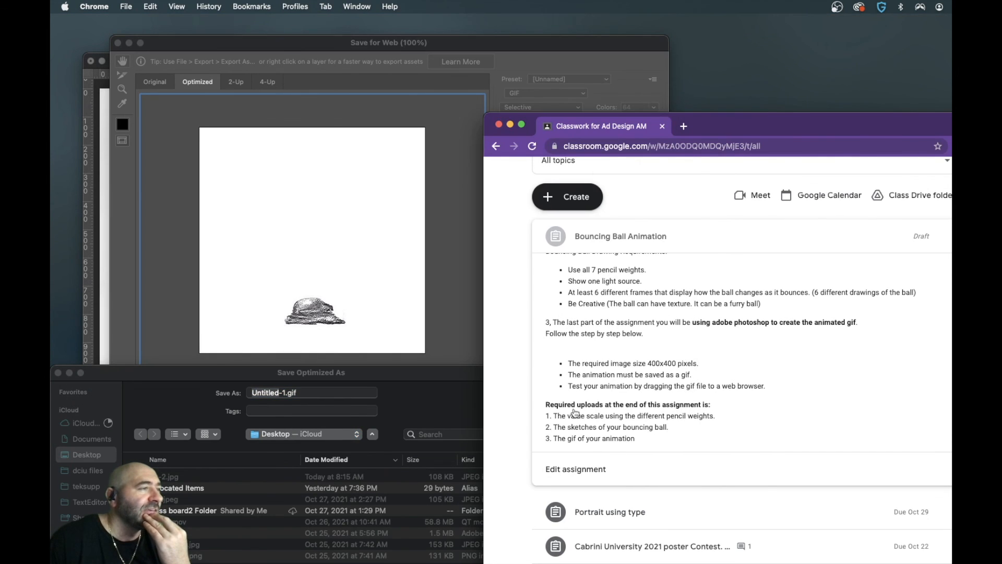
scroll(632, 420, "up", 3)
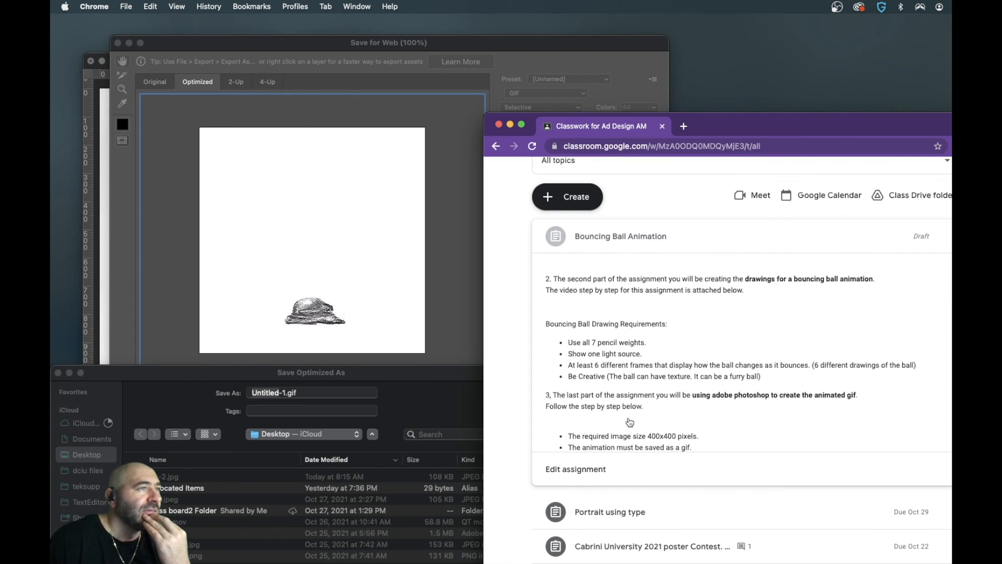
scroll(630, 422, "up", 2)
scroll(630, 422, "down", 5)
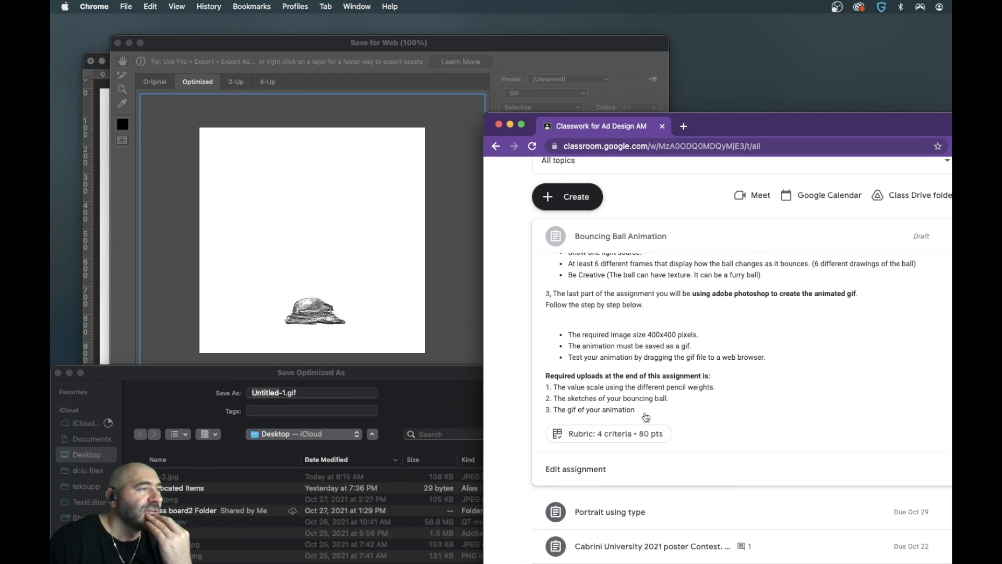
scroll(707, 381, "down", 1)
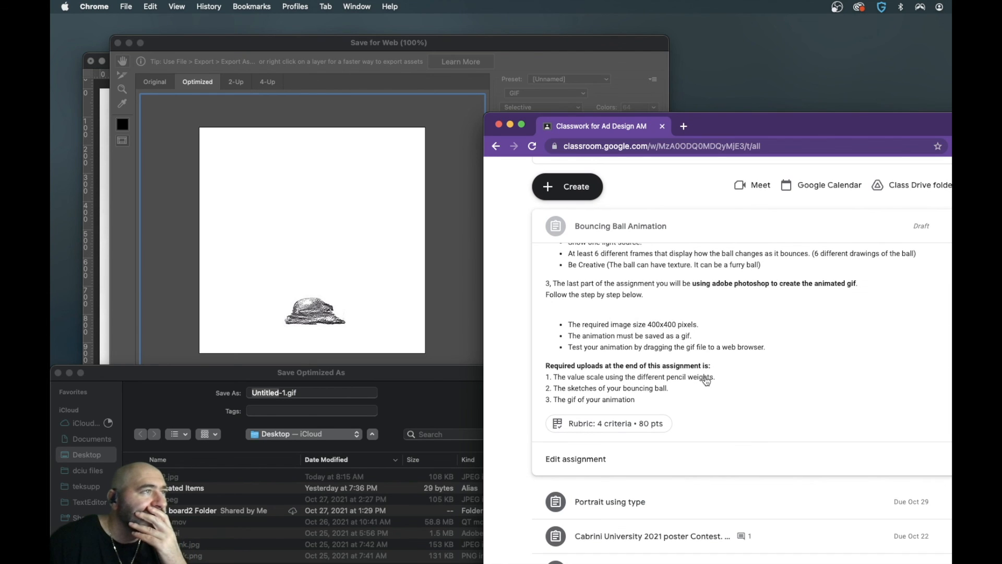
left_click(584, 423)
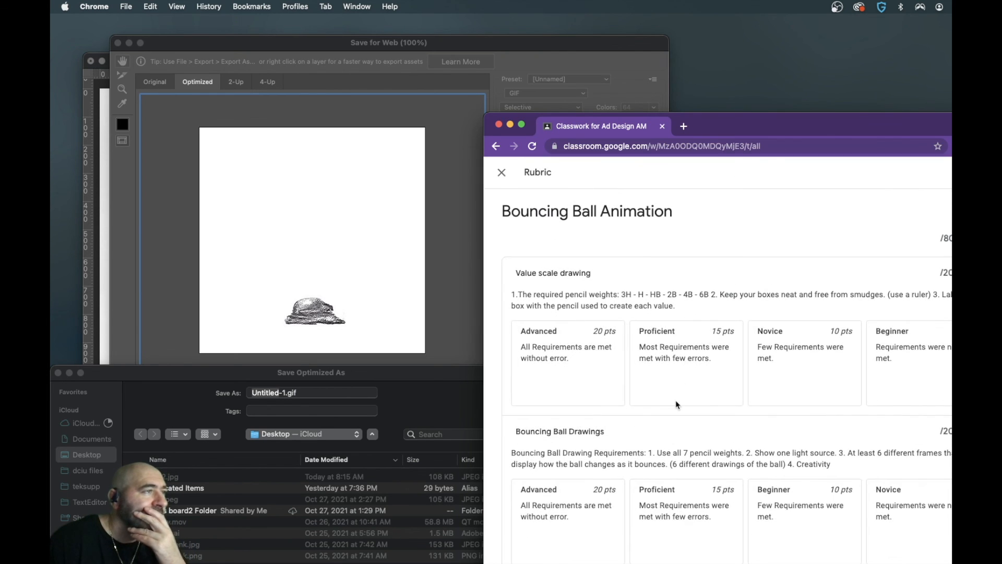
scroll(685, 397, "down", 10)
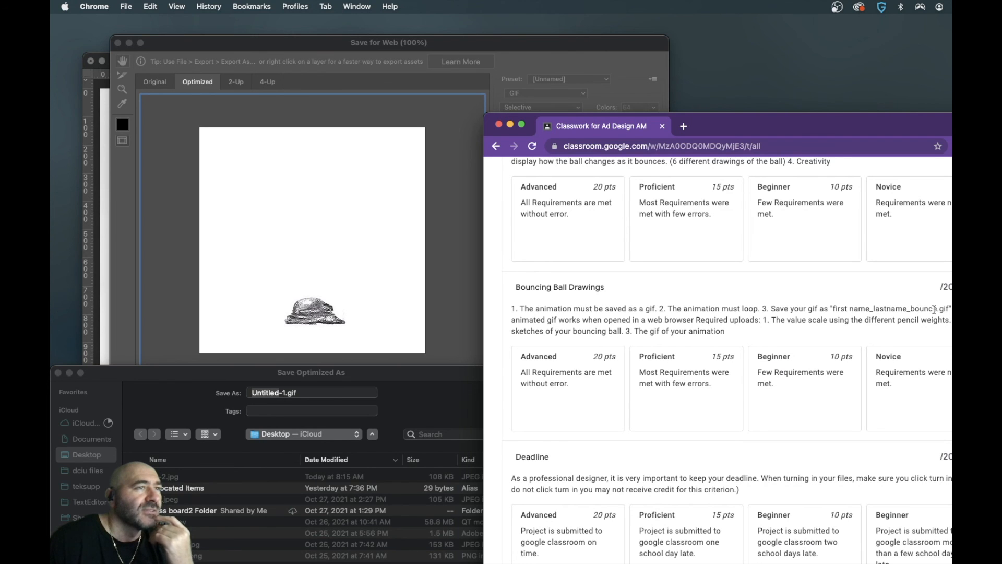
- Name the GIF with the creator's first and last name plus "bounc", separated by underscores, and save it to the Desktop
left_click(280, 397)
type("john_moore_boun")
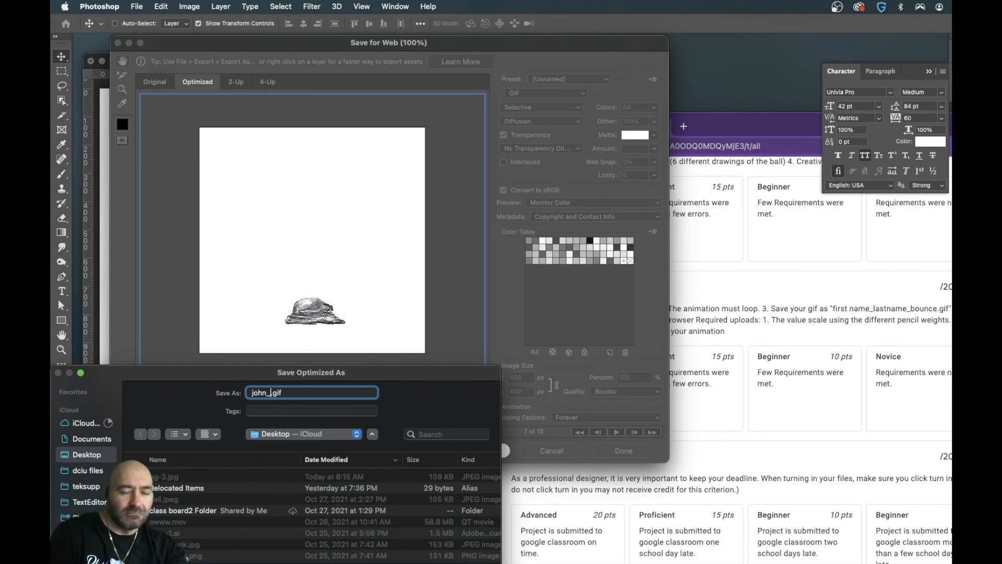
type("ce")
key("Return")
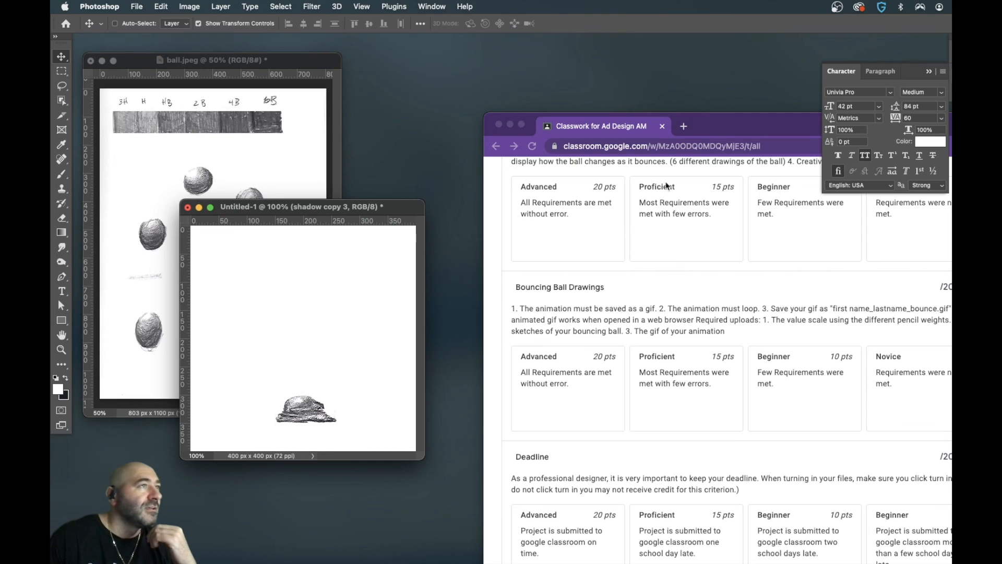
- Bring the Chrome window fully into view and open the saved GIF from the Desktop in the browser to test the animation
left_click_drag(714, 126, 573, 79)
left_click(559, 76)
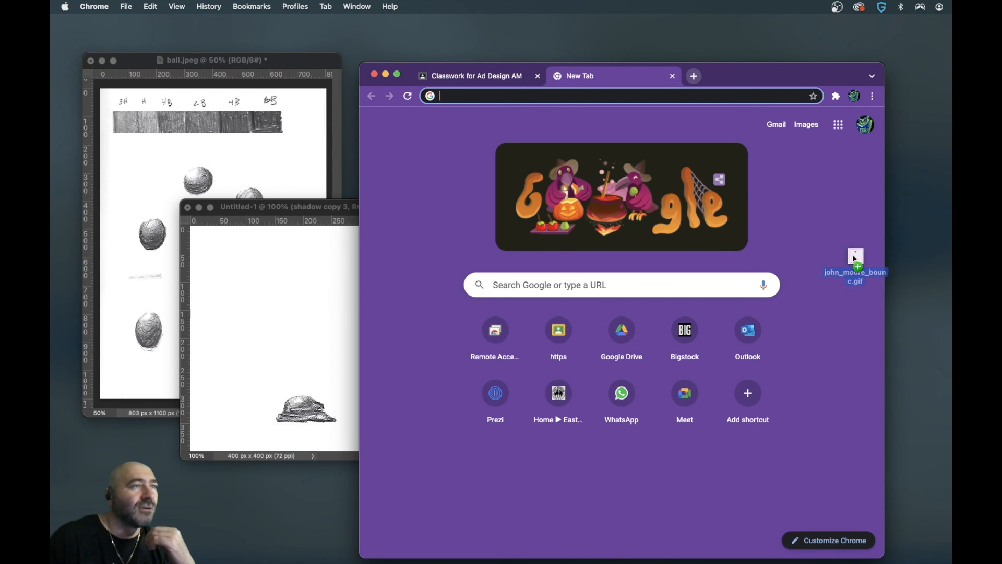
left_click_drag(926, 259, 802, 226)
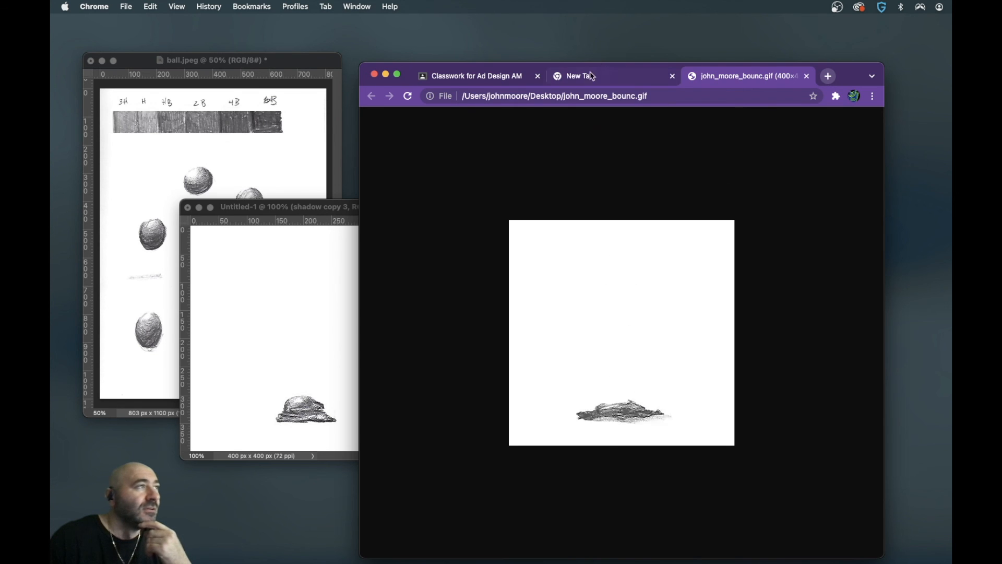
- Return to the Google Classroom rubric and review the criteria for the value scale and bouncing ball drawings
left_click(516, 78)
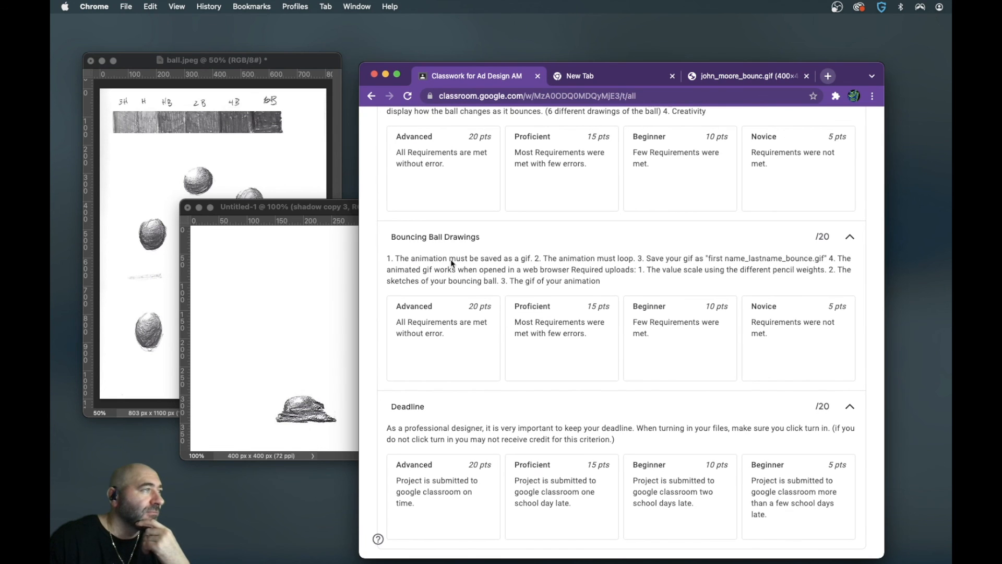
scroll(611, 288, "up", 5)
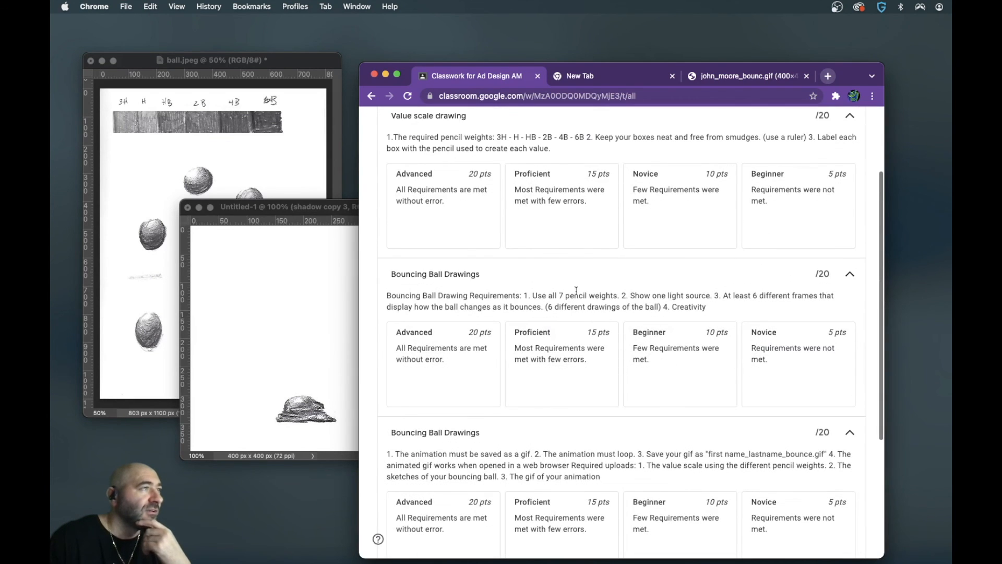